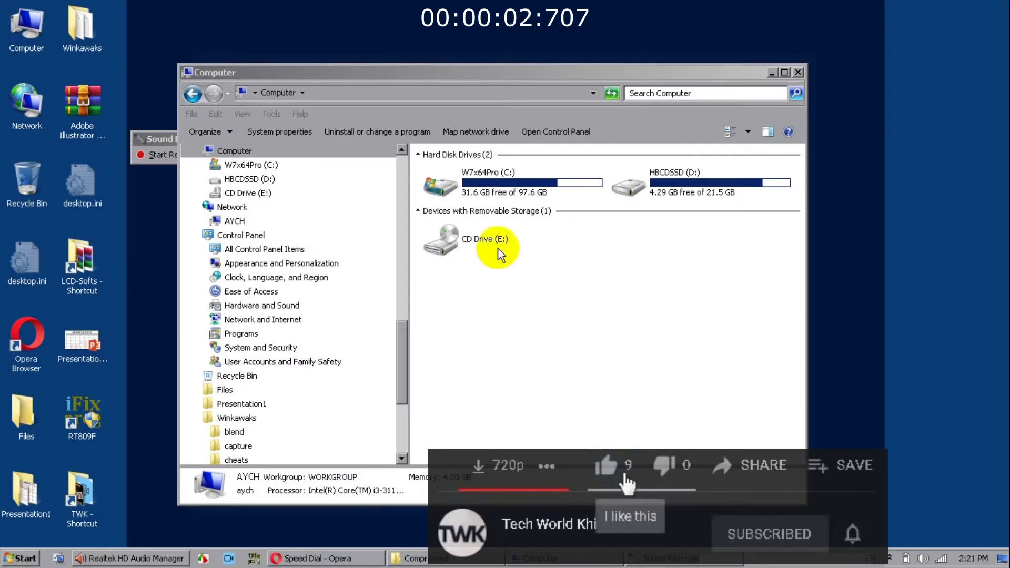
Close the Sound Recorder window
{"action": "right_click", "coordinate": [161, 138]}
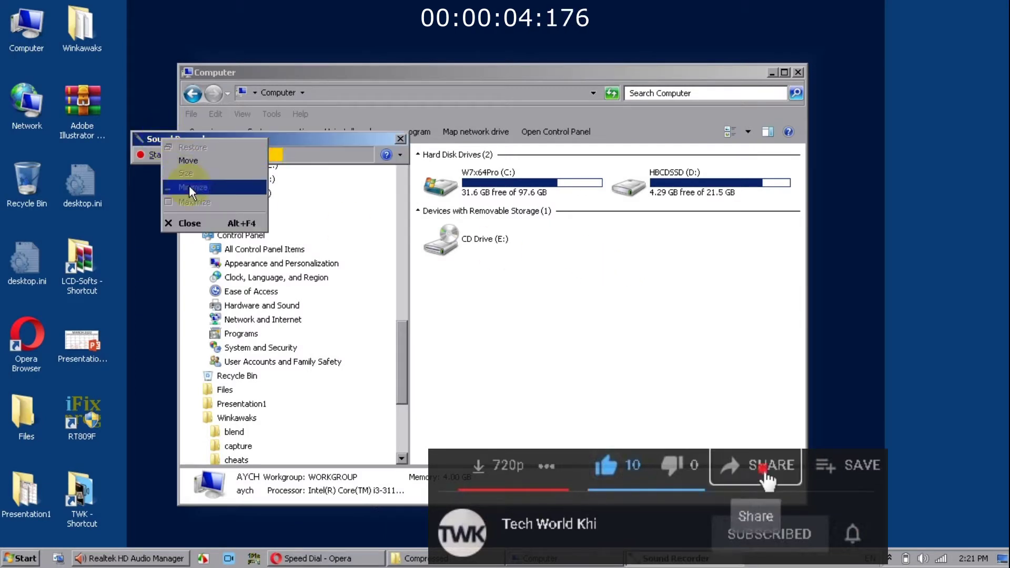
{"action": "left_click", "coordinate": [192, 219]}
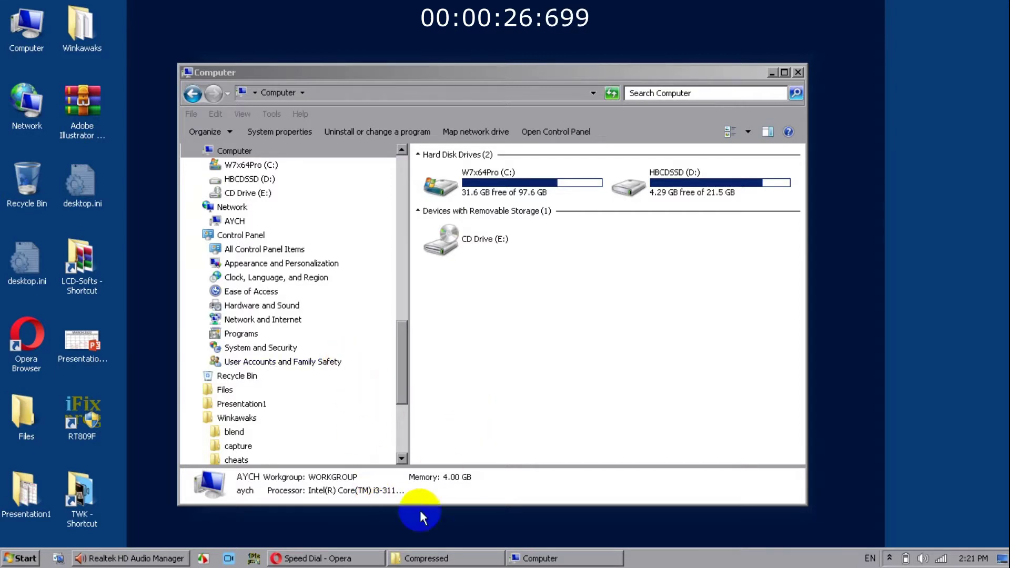
Switch to the Opera browser, search the web for getintopc, and open the Get Into PC website
{"action": "left_click", "coordinate": [360, 561]}
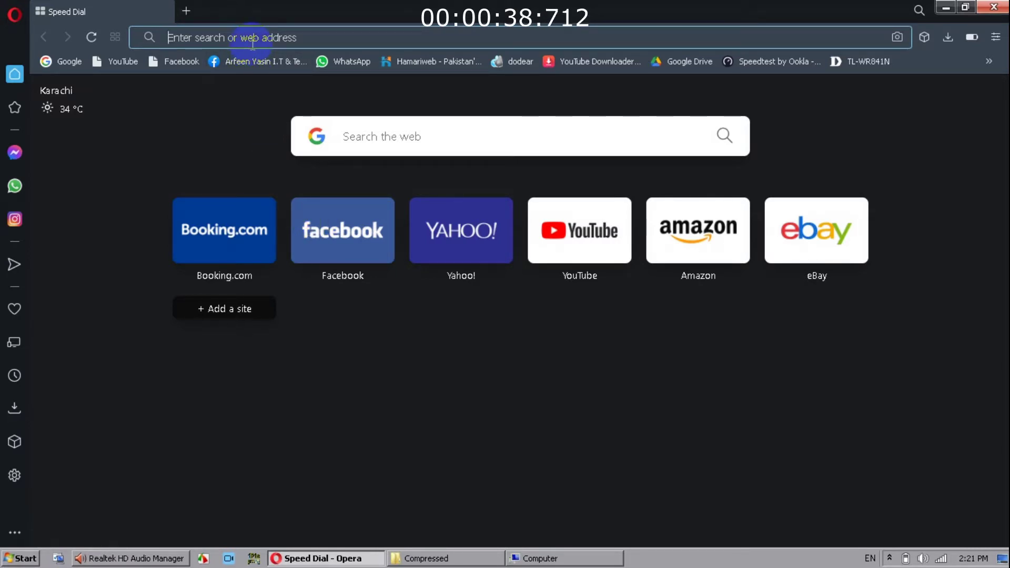
{"action": "type", "text": "geti"}
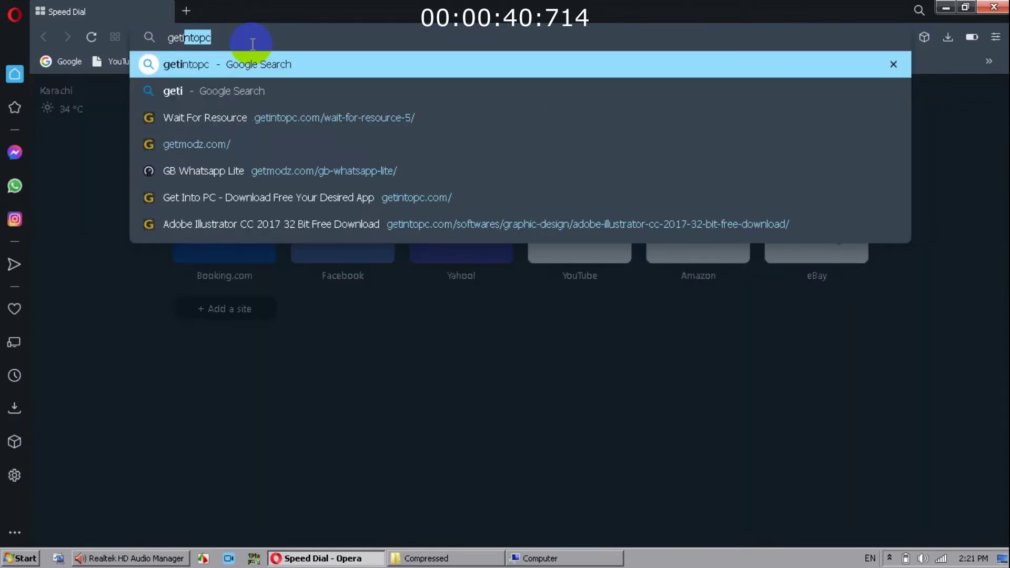
{"action": "type", "text": "ntopc"}
{"action": "key", "text": "Return"}
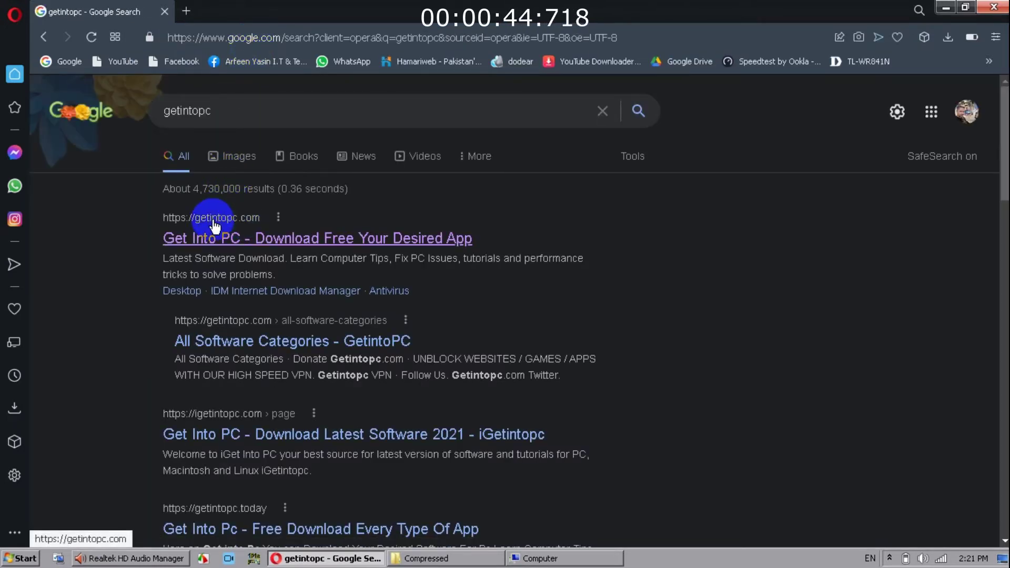
{"action": "left_click", "coordinate": [242, 238]}
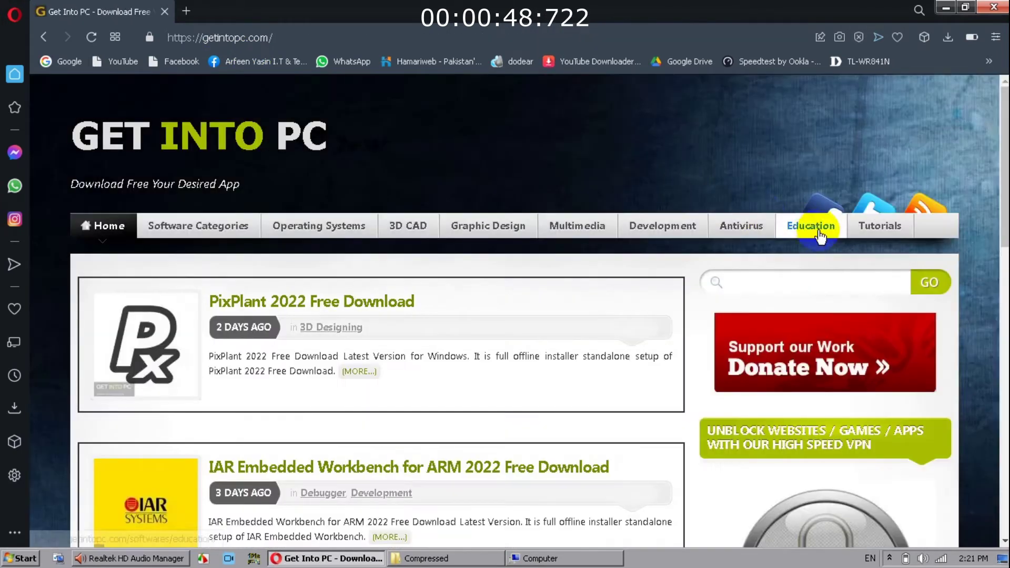
Search the Get Into PC website for photoshop cc 2017
{"action": "left_click", "coordinate": [751, 289]}
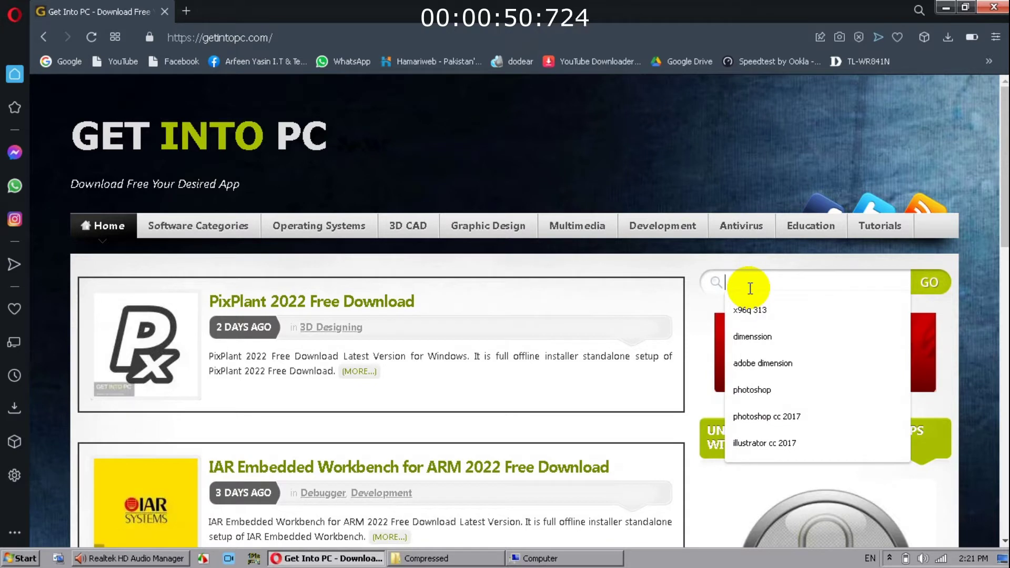
{"action": "type", "text": "a"}
{"action": "key", "text": "BackSpace"}
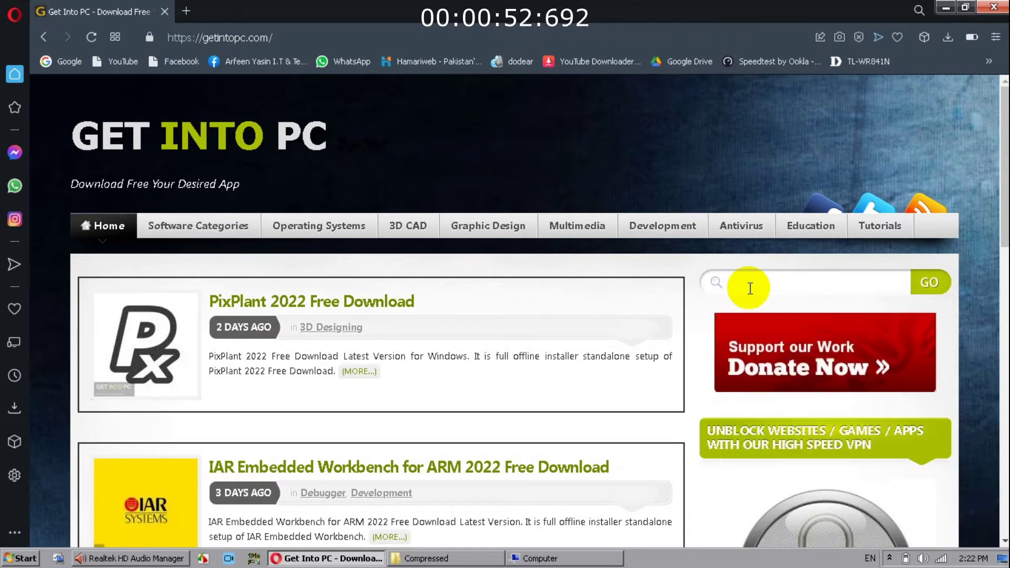
{"action": "type", "text": "photosho"}
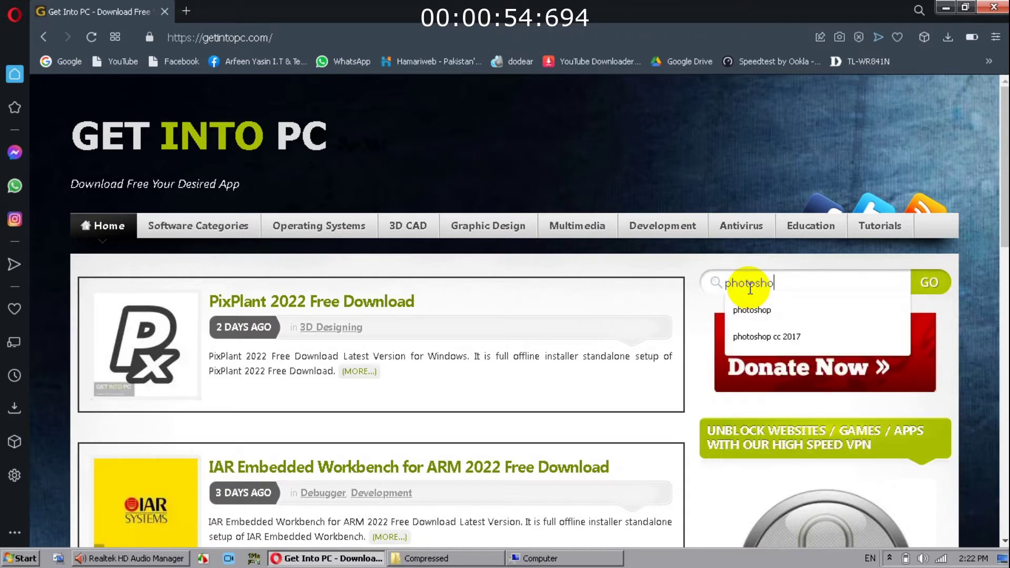
{"action": "type", "text": "p cc 2017"}
{"action": "key", "text": "Return"}
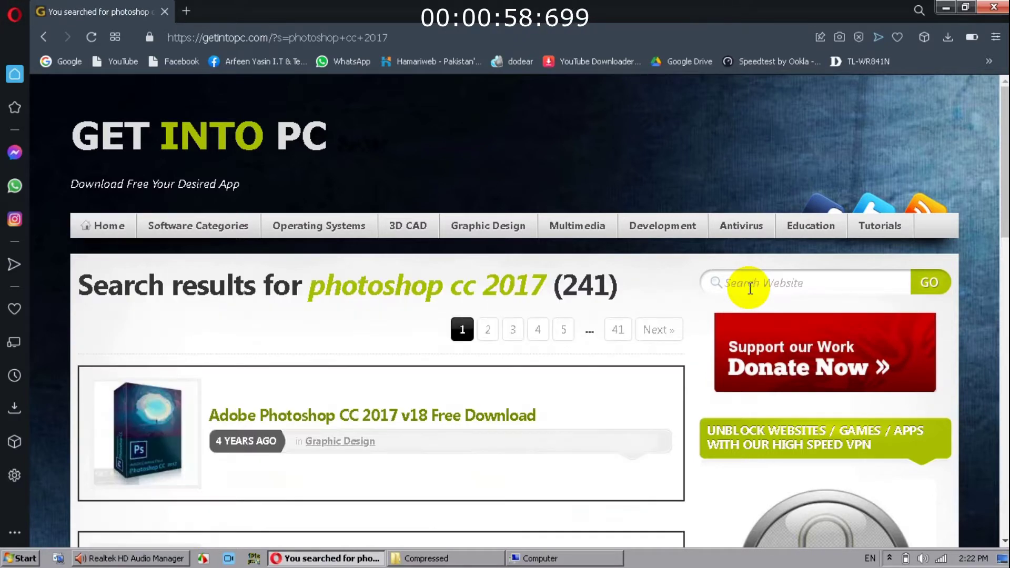
Open the Adobe Photoshop CC 2017 v18 Free Download page from the search results
{"action": "scroll", "coordinate": [401, 361], "scroll_direction": "down", "scroll_amount": 5}
{"action": "scroll", "coordinate": [333, 345], "scroll_direction": "up", "scroll_amount": 3}
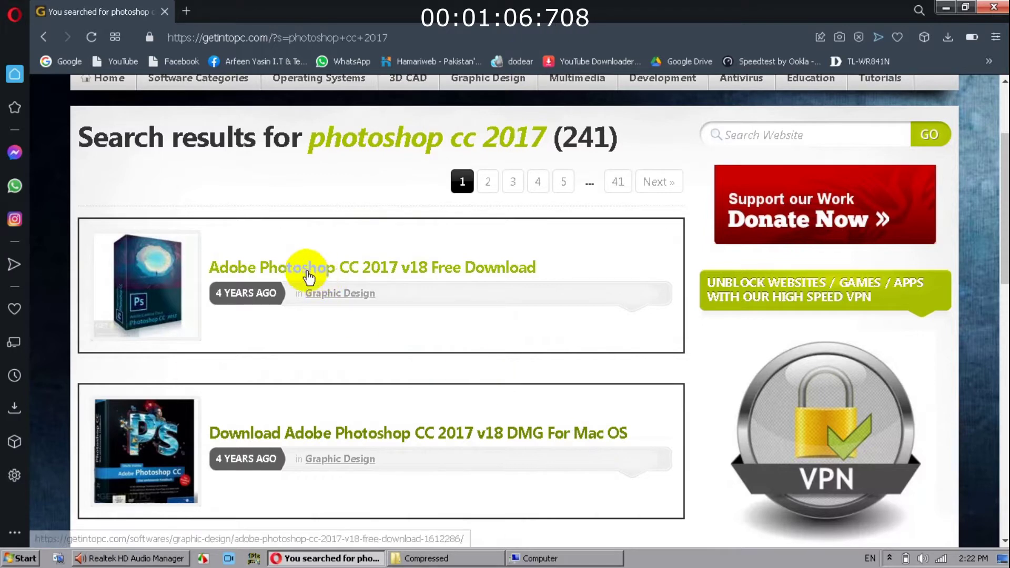
{"action": "left_click", "coordinate": [458, 271]}
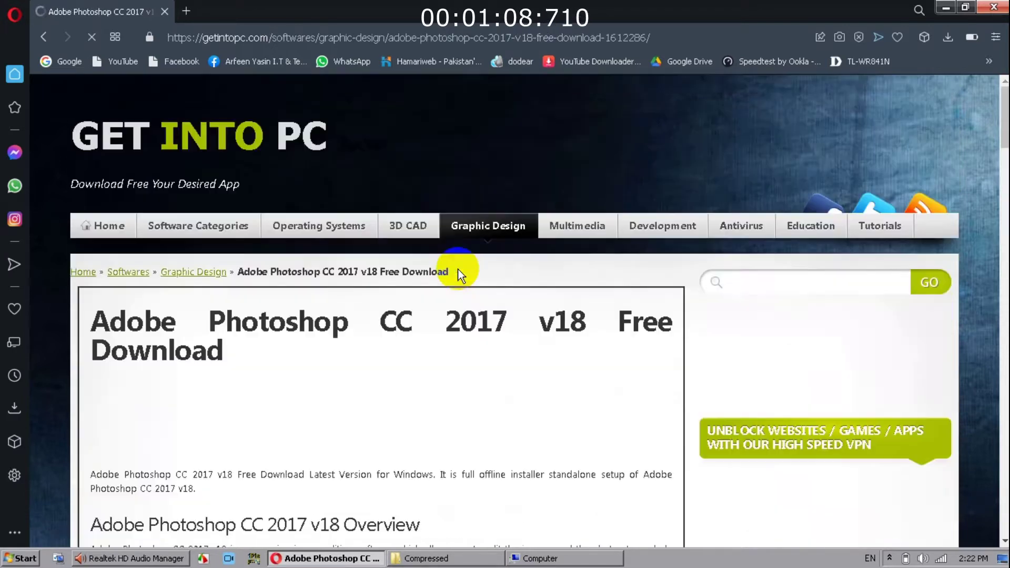
Examine the technical setup details, system requirements and download options for Adobe Photoshop CC 2017 v18
{"action": "scroll", "coordinate": [469, 283], "scroll_direction": "down", "scroll_amount": 5}
{"action": "scroll", "coordinate": [470, 285], "scroll_direction": "down", "scroll_amount": 10}
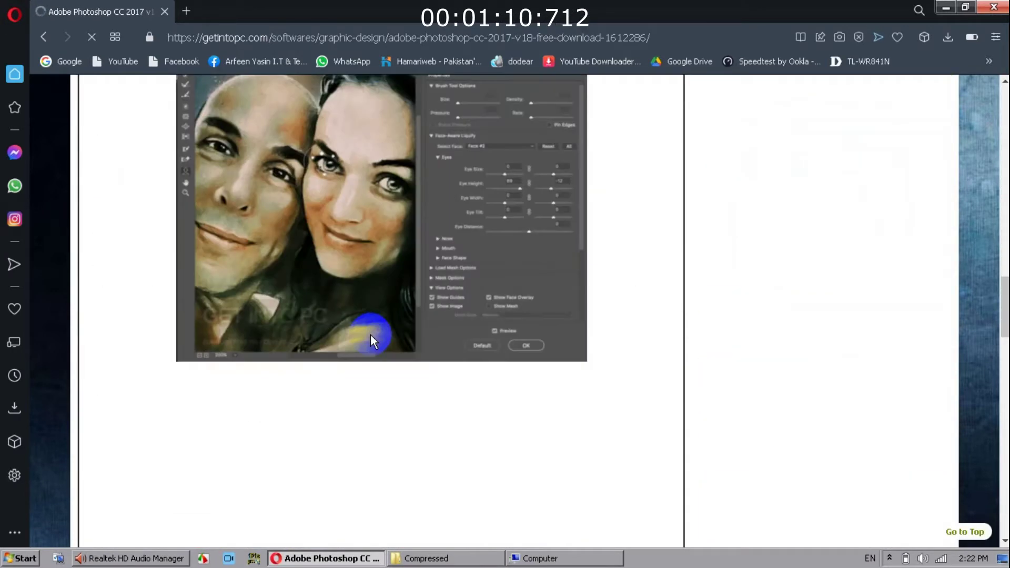
{"action": "scroll", "coordinate": [370, 336], "scroll_direction": "up", "scroll_amount": 2}
{"action": "scroll", "coordinate": [371, 335], "scroll_direction": "down", "scroll_amount": 1}
{"action": "scroll", "coordinate": [371, 335], "scroll_direction": "down", "scroll_amount": 6}
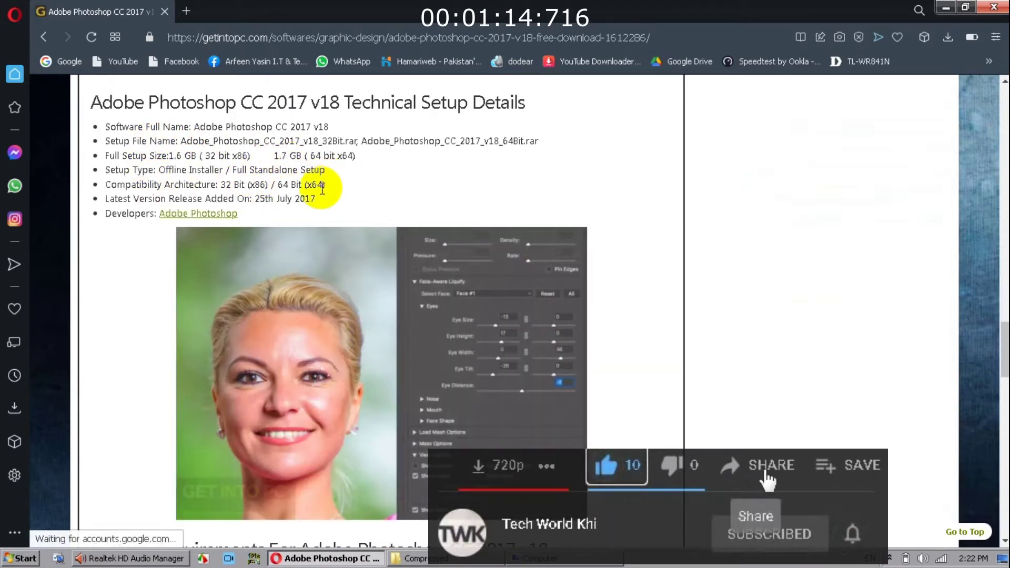
{"action": "scroll", "coordinate": [322, 191], "scroll_direction": "down", "scroll_amount": 10}
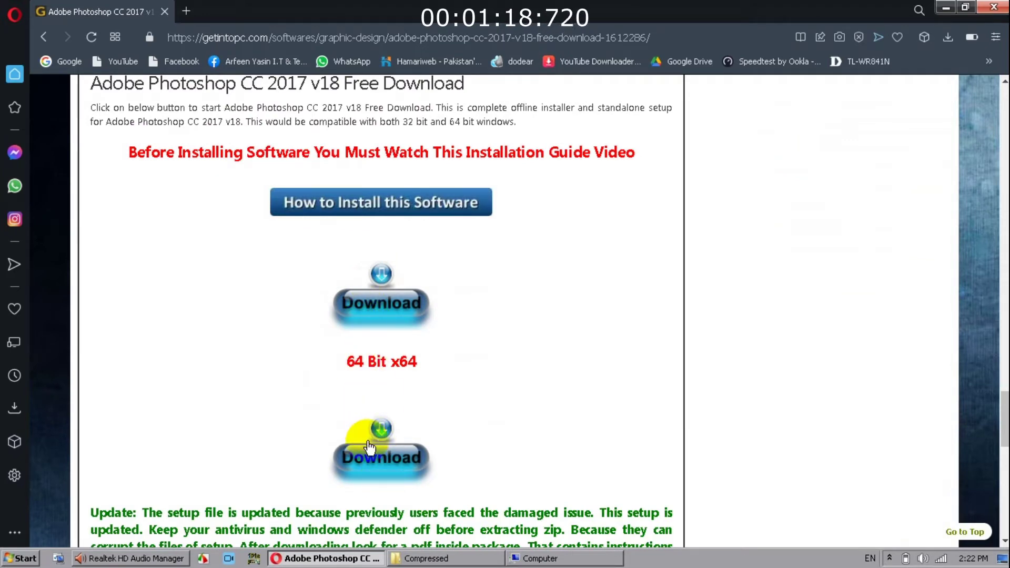
{"action": "scroll", "coordinate": [371, 293], "scroll_direction": "up", "scroll_amount": 10}
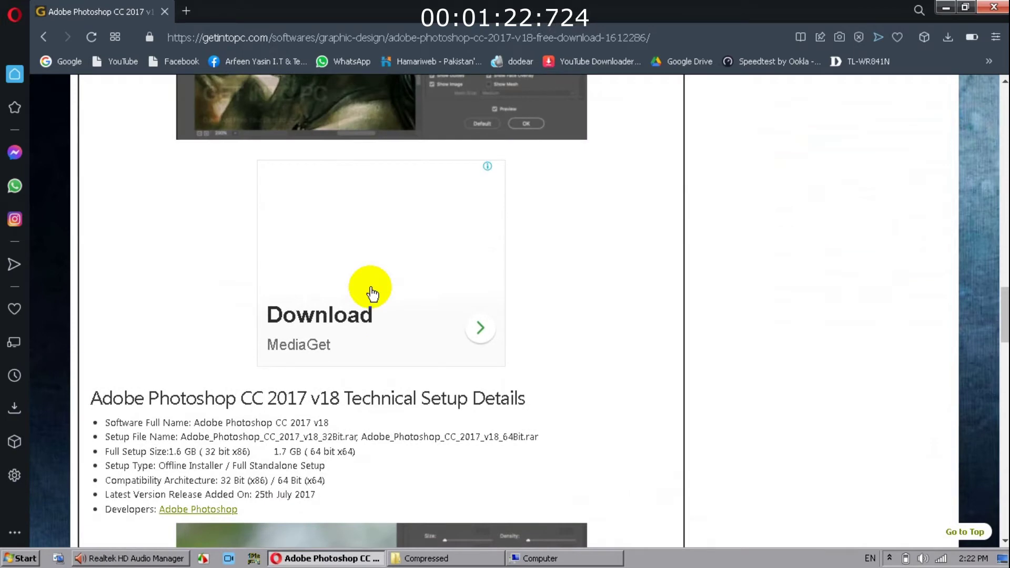
{"action": "scroll", "coordinate": [371, 293], "scroll_direction": "down", "scroll_amount": 10}
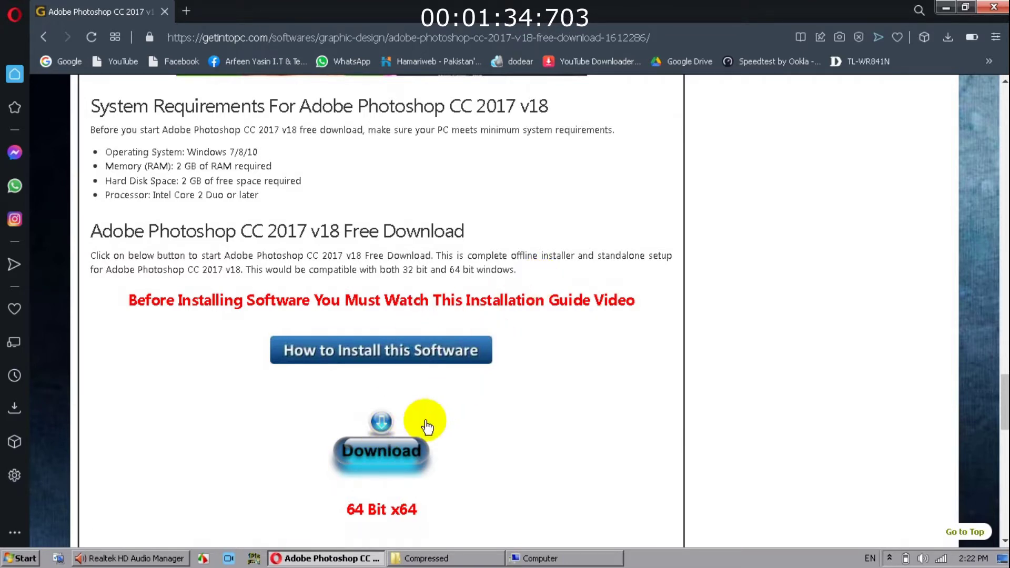
Open the first download link for Adobe Photoshop CC 2017 v18, then close both web pages and minimize the browser
{"action": "left_click", "coordinate": [403, 447]}
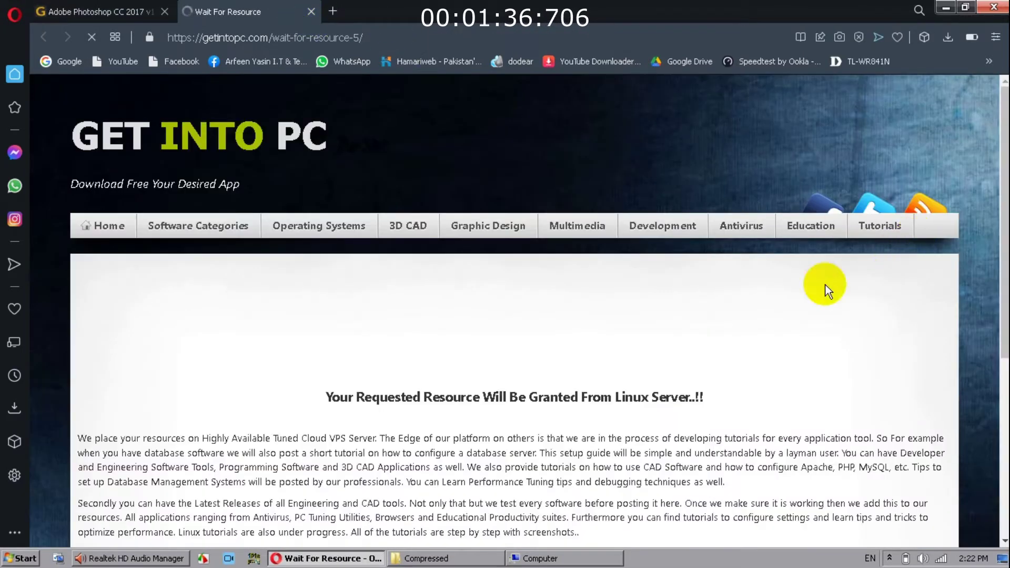
{"action": "left_click", "coordinate": [312, 12]}
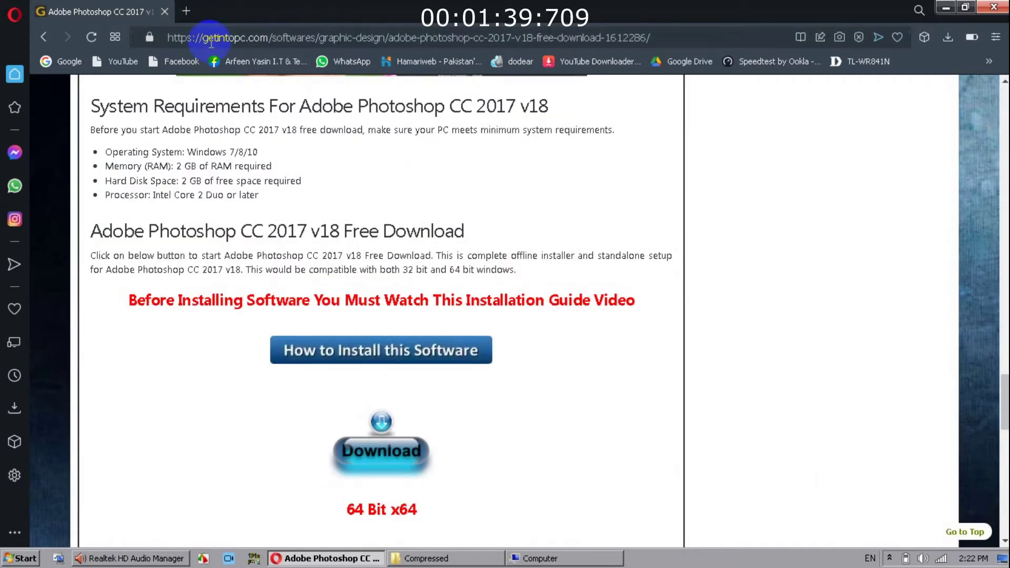
{"action": "left_click", "coordinate": [165, 12]}
{"action": "left_click", "coordinate": [945, 8]}
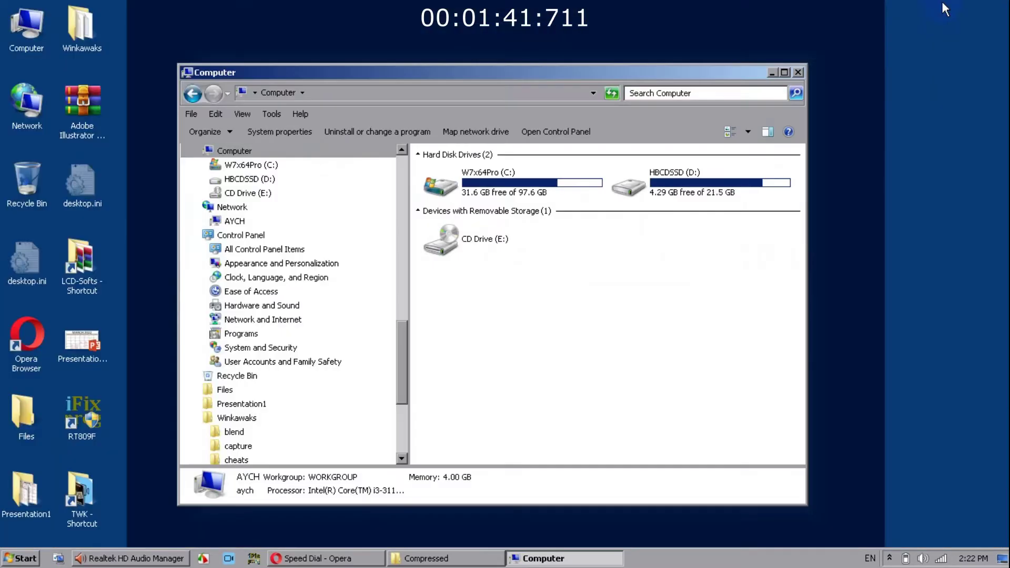
Extract the desktop file Adobe Illustrator CC 2017 x32 with Crack.iso into a folder of the same name
{"action": "left_click", "coordinate": [82, 124]}
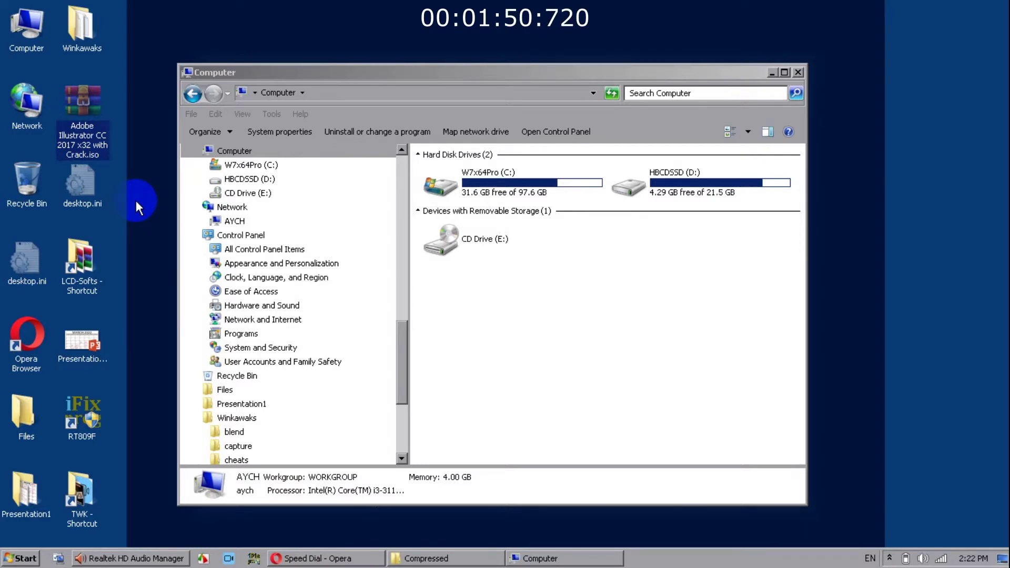
{"action": "left_click", "coordinate": [140, 162]}
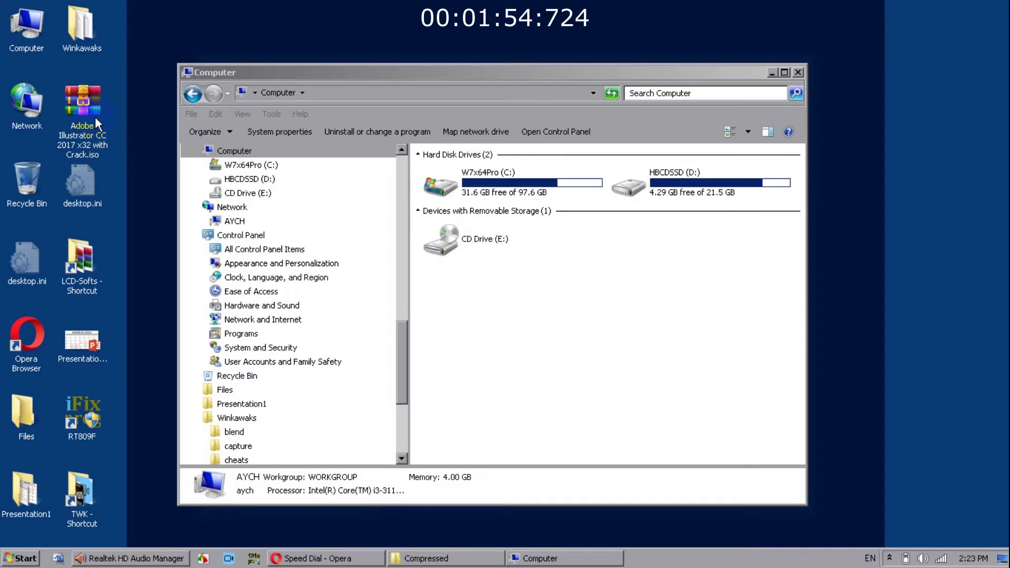
{"action": "right_click", "coordinate": [95, 118]}
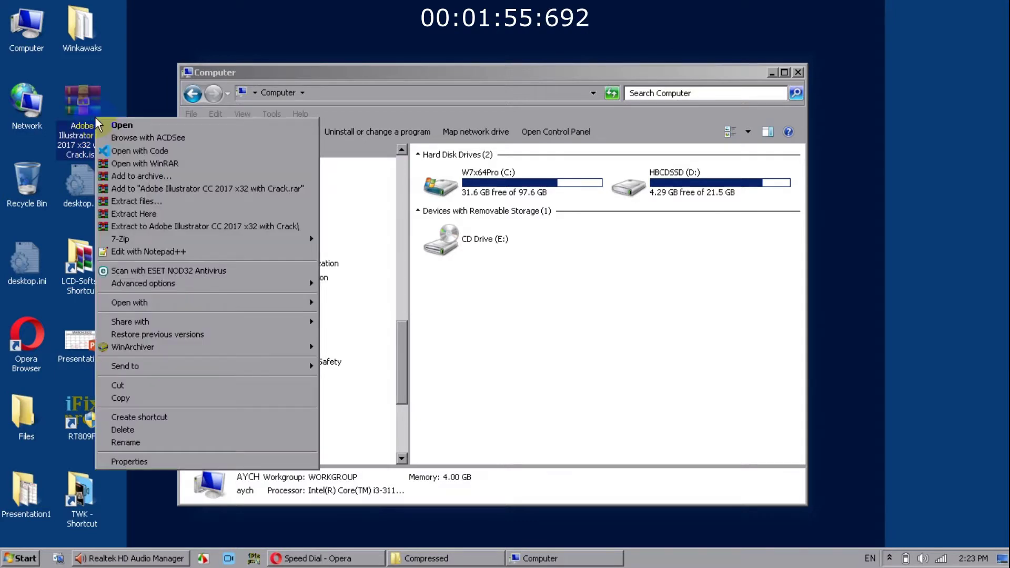
{"action": "left_click", "coordinate": [113, 226]}
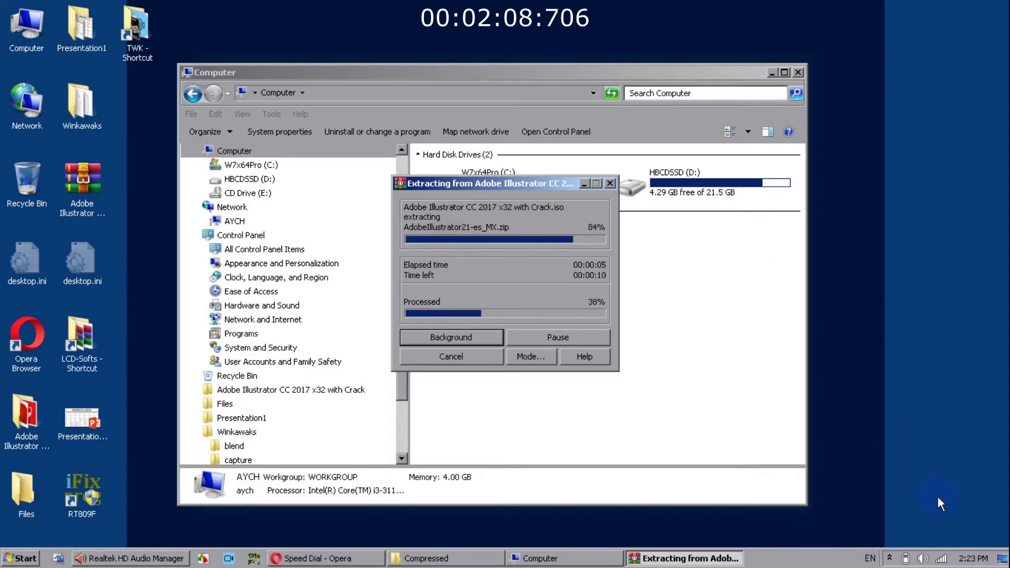
Temporarily disable the ESET antivirus protection for a time interval of 1 hour
{"action": "left_click", "coordinate": [889, 559]}
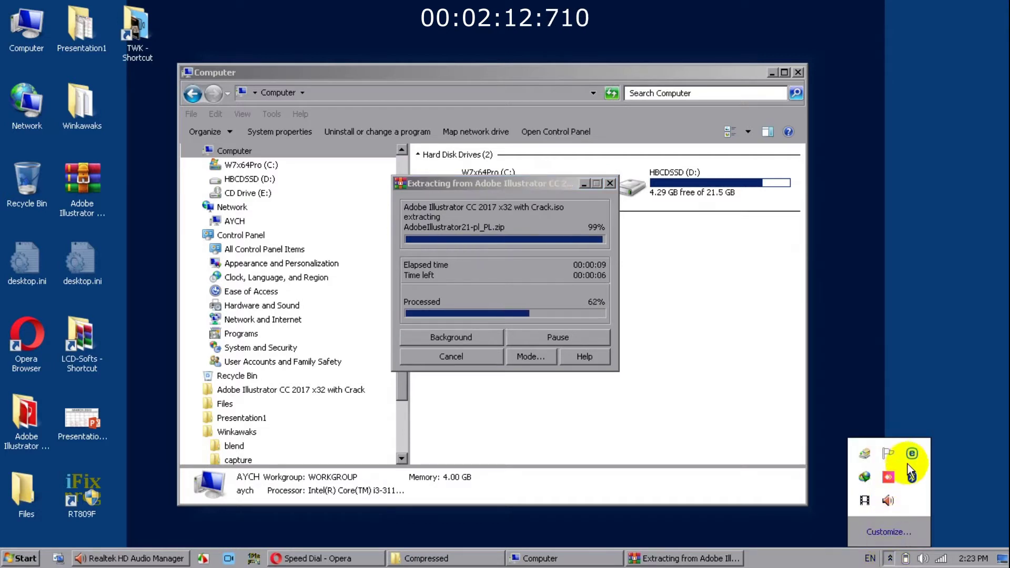
{"action": "left_click", "coordinate": [847, 338]}
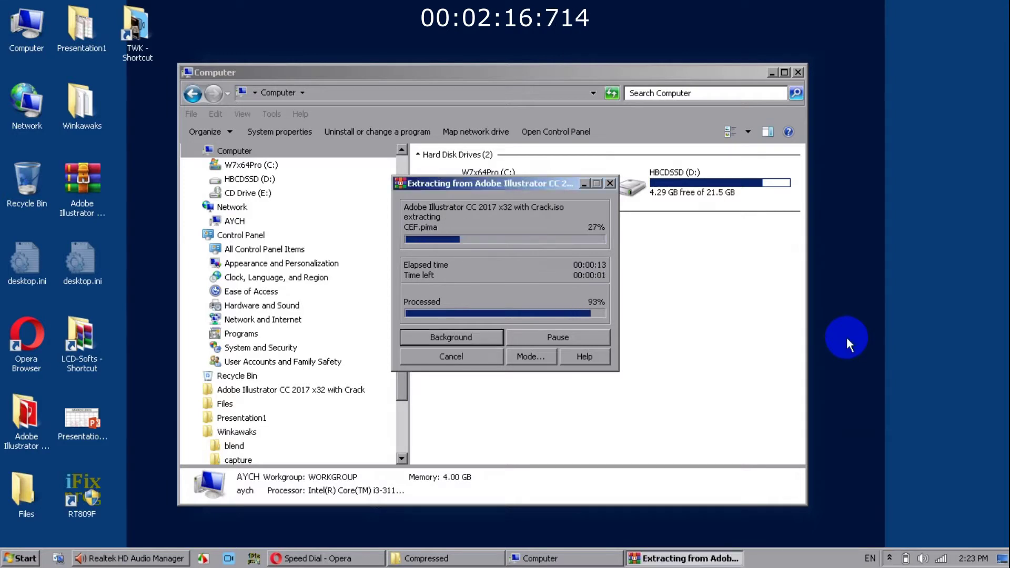
{"action": "left_click", "coordinate": [574, 308]}
{"action": "left_click", "coordinate": [497, 251]}
{"action": "left_click", "coordinate": [495, 285]}
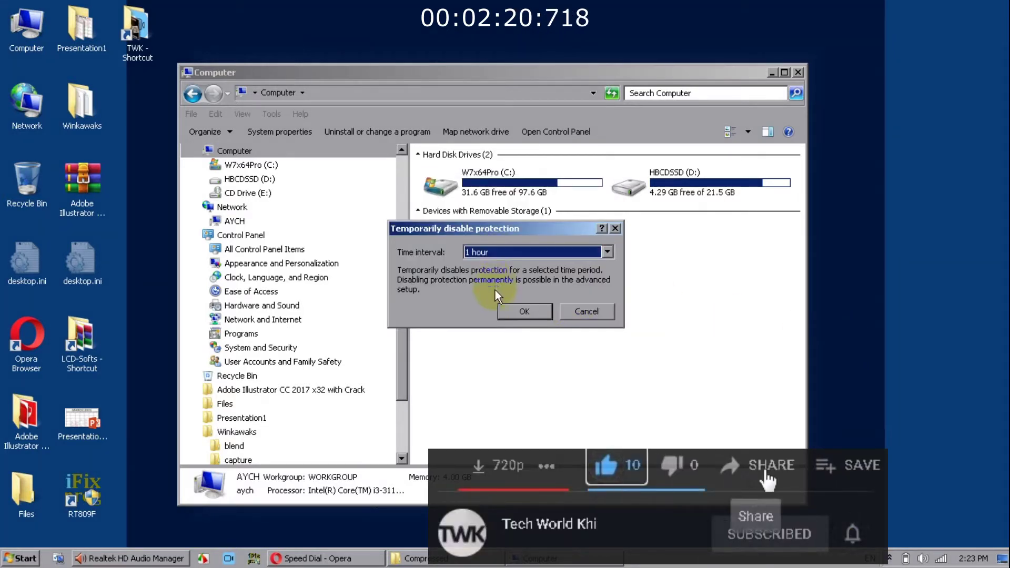
{"action": "left_click", "coordinate": [513, 313]}
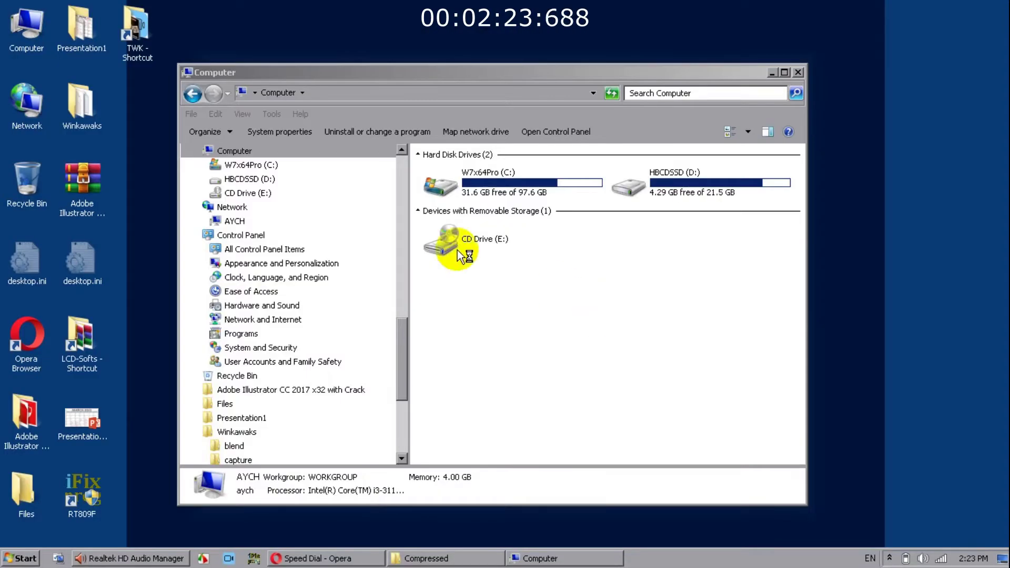
Refresh the desktop
{"action": "right_click", "coordinate": [317, 27]}
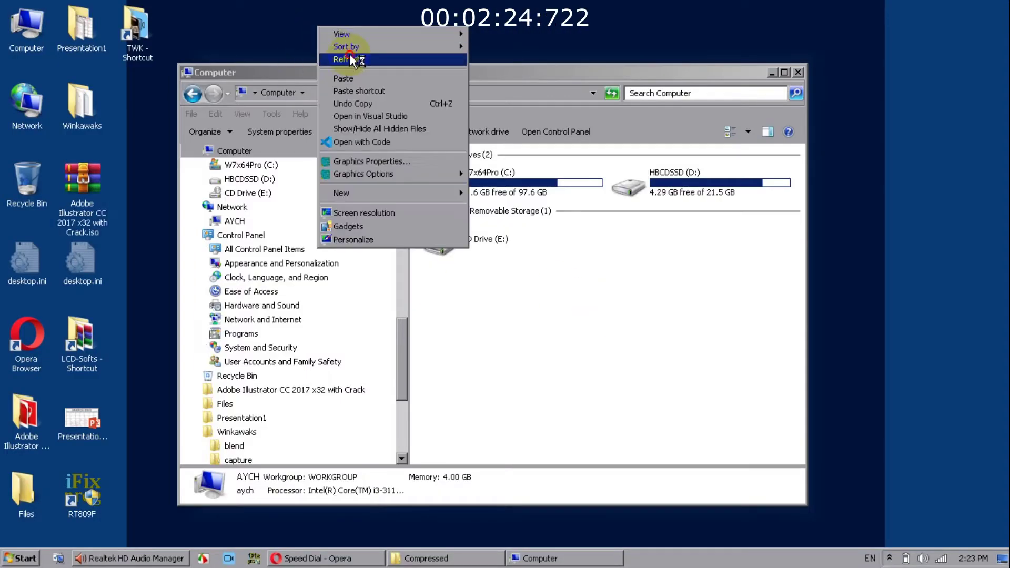
{"action": "left_click", "coordinate": [347, 58]}
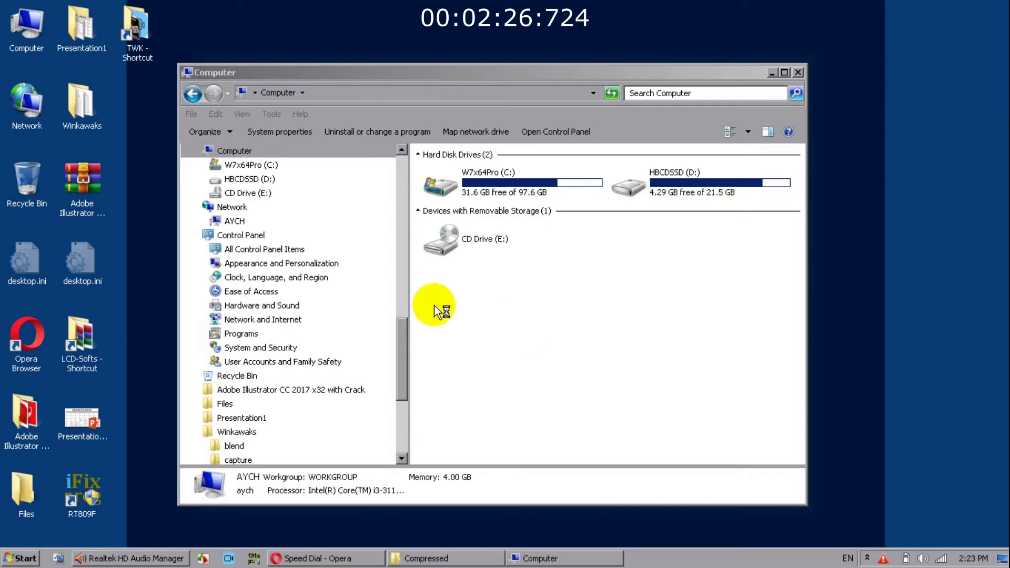
{"action": "right_click", "coordinate": [143, 194]}
{"action": "left_click", "coordinate": [213, 228]}
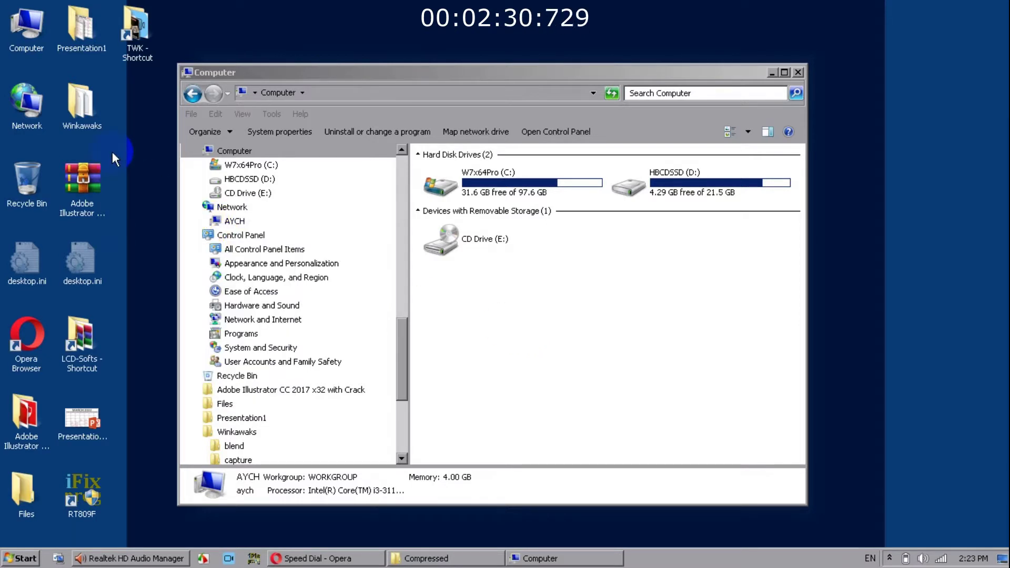
Open the extracted Adobe Illustrator CC 2017 x32 with Crack folder on the desktop and select Set-up.exe
{"action": "left_click", "coordinate": [26, 429]}
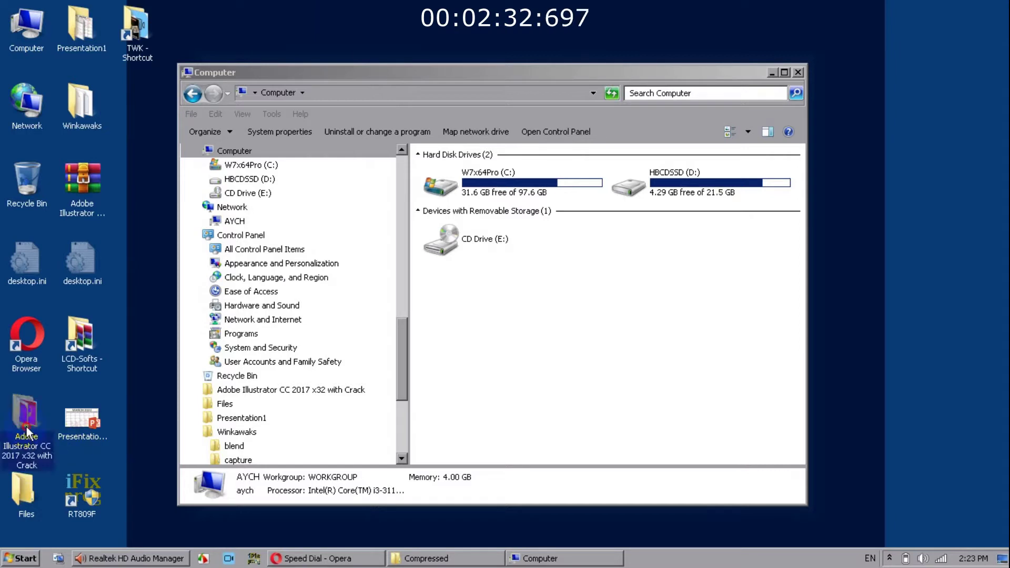
{"action": "double_click", "coordinate": [26, 429]}
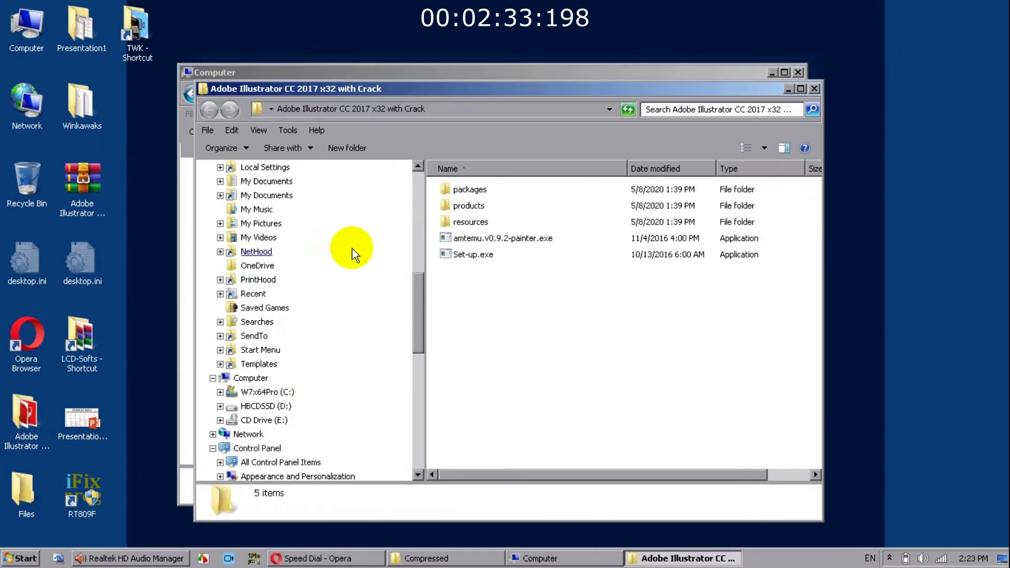
{"action": "left_click", "coordinate": [473, 254]}
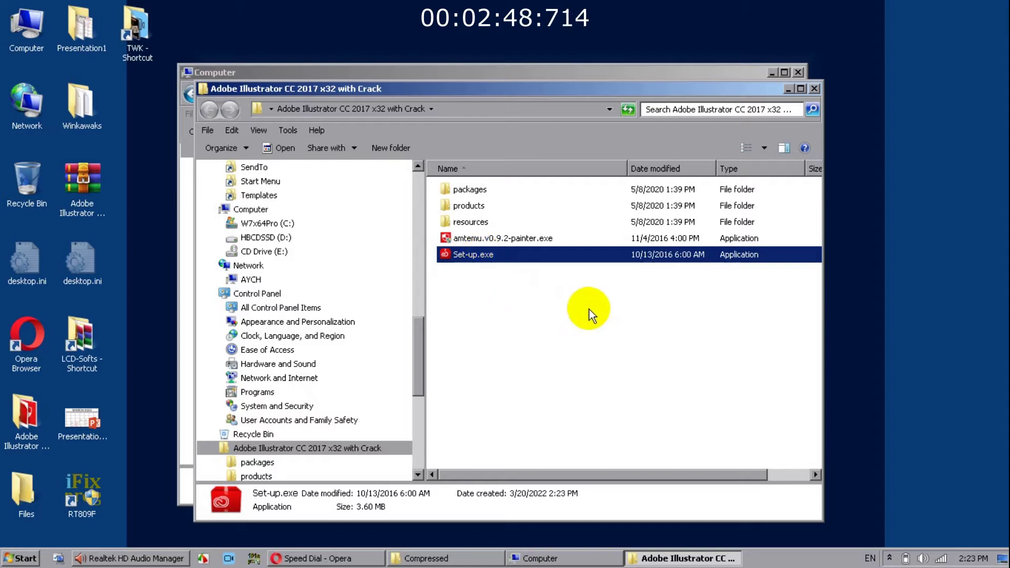
Disconnect the computer from its network connection
{"action": "left_click", "coordinate": [940, 558]}
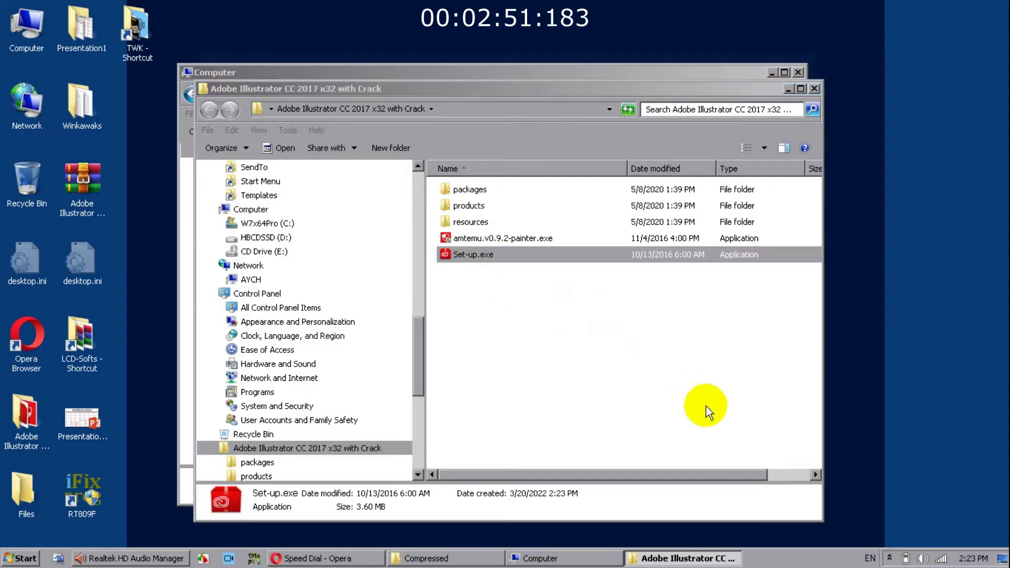
{"action": "right_click", "coordinate": [939, 558]}
{"action": "left_click", "coordinate": [694, 379]}
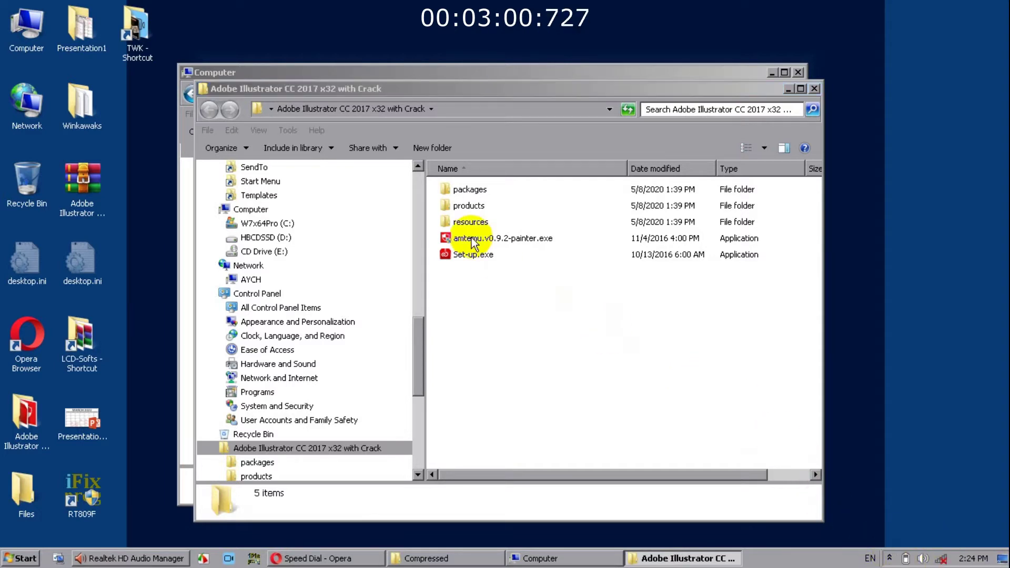
Launch Set-up.exe from the extracted Illustrator folder and refresh the folder and desktop views
{"action": "double_click", "coordinate": [473, 256]}
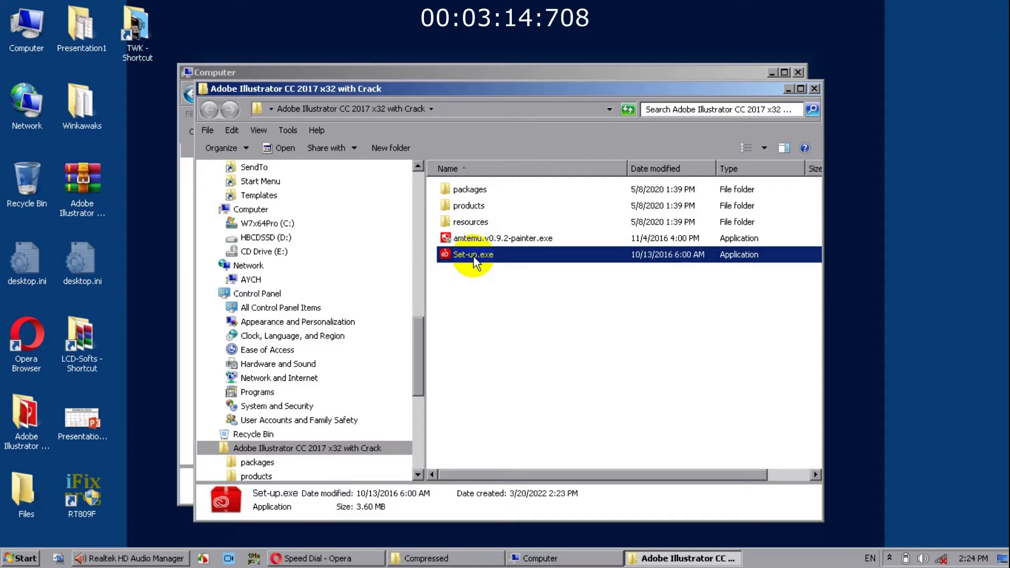
{"action": "right_click", "coordinate": [503, 299]}
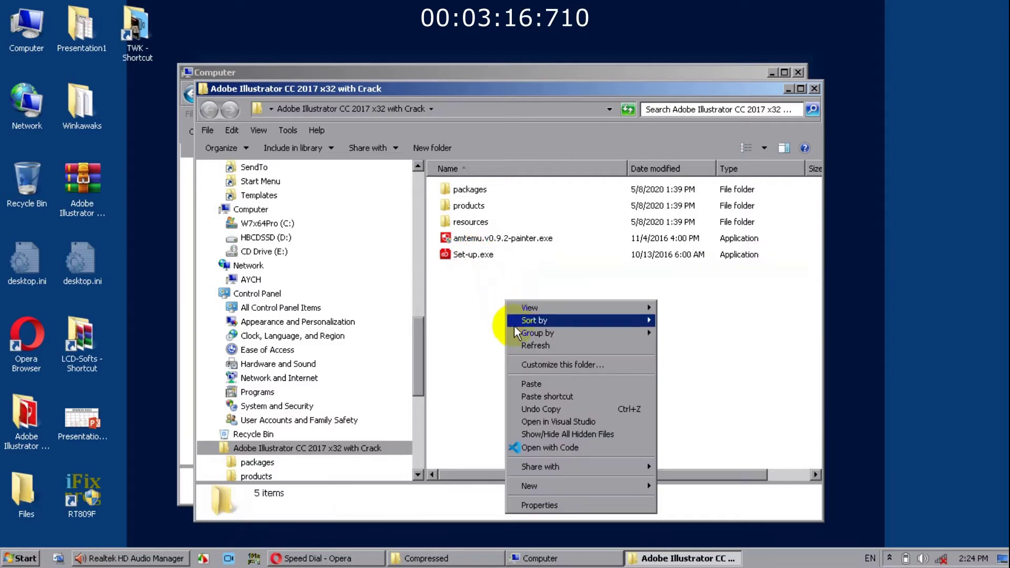
{"action": "left_click", "coordinate": [519, 346]}
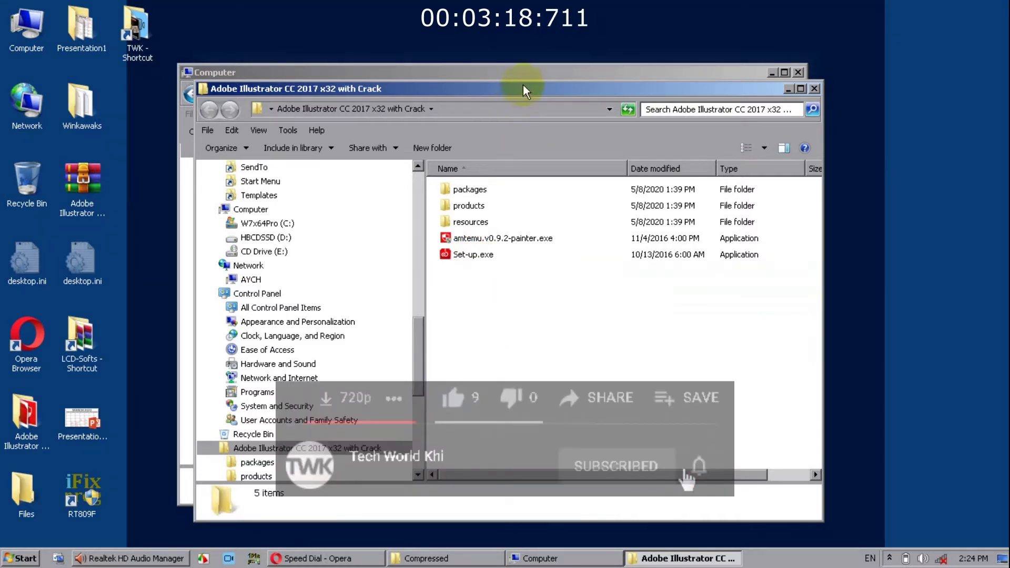
{"action": "right_click", "coordinate": [826, 188]}
{"action": "left_click", "coordinate": [836, 221]}
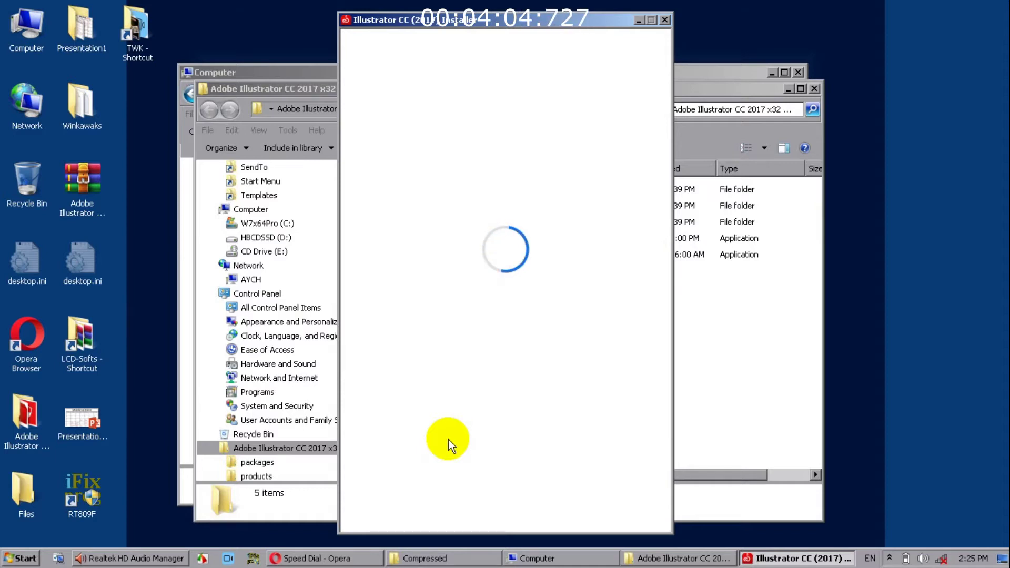
Close the Opera browser window and refresh the desktop while the Illustrator installer runs
{"action": "right_click", "coordinate": [335, 558]}
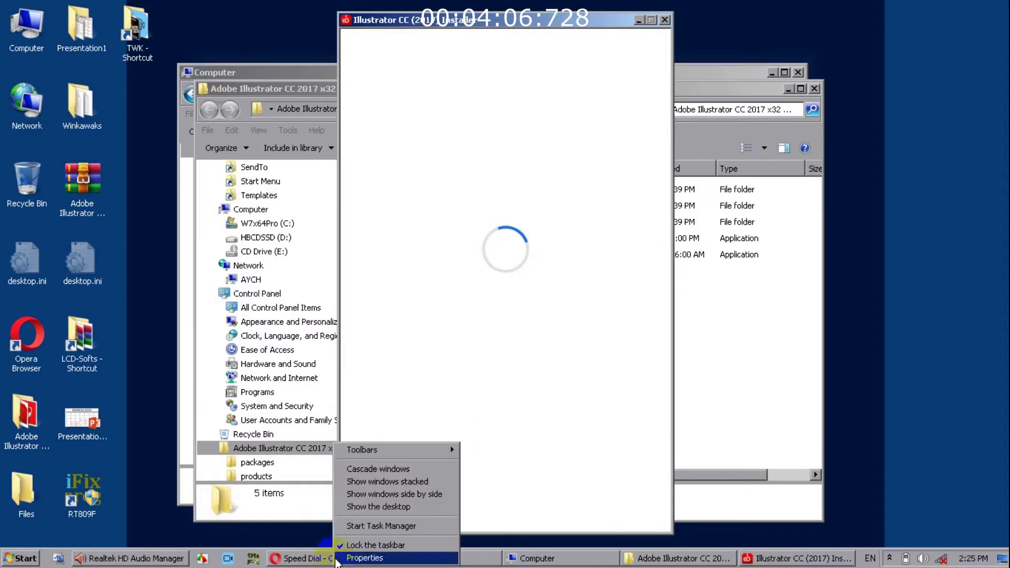
{"action": "right_click", "coordinate": [297, 554]}
{"action": "left_click", "coordinate": [311, 541]}
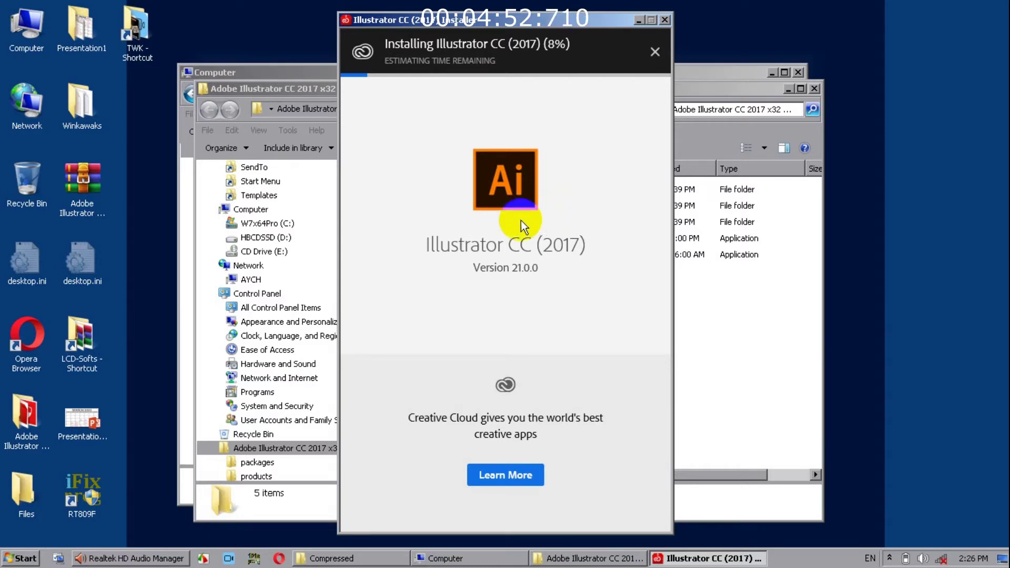
{"action": "right_click", "coordinate": [860, 203]}
{"action": "left_click", "coordinate": [869, 236]}
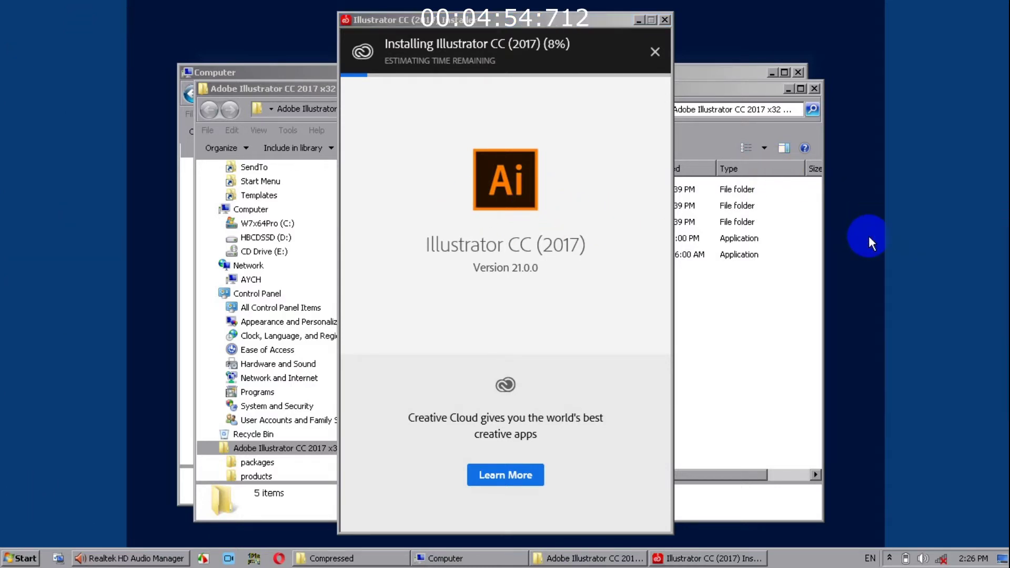
Move the Realtek HD Audio Manager window lower on the desktop and bring the Illustrator CC (2017) Installer to the front
{"action": "left_click", "coordinate": [548, 108]}
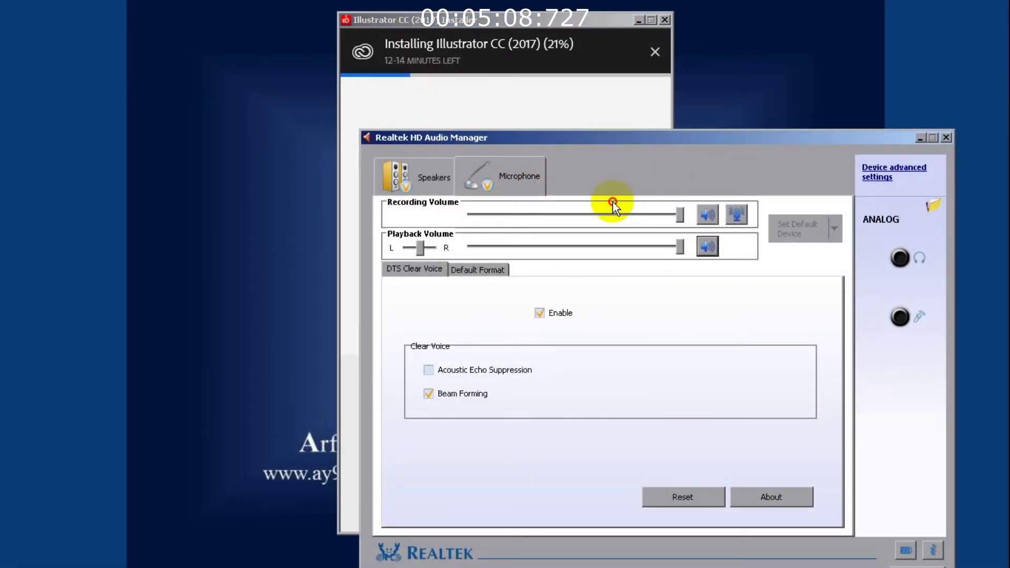
{"action": "left_click_drag", "start_coordinate": [605, 141], "coordinate": [480, 252]}
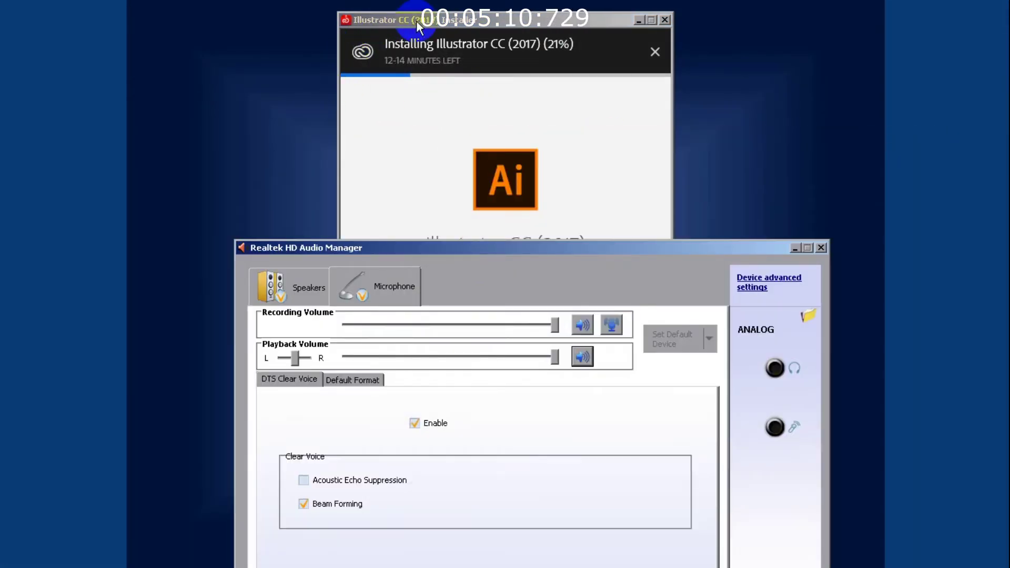
{"action": "left_click", "coordinate": [409, 23]}
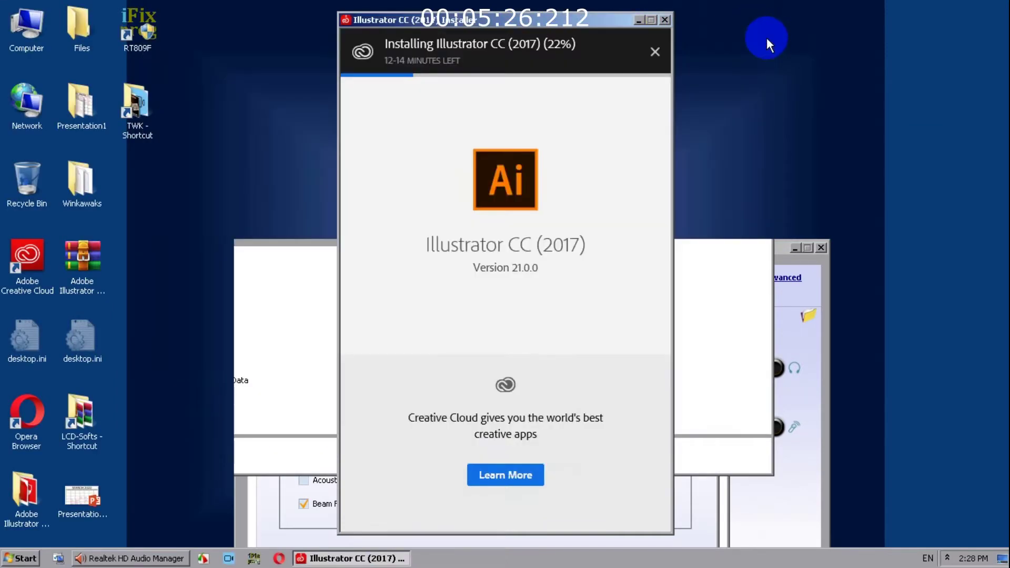
{"action": "left_click", "coordinate": [764, 42]}
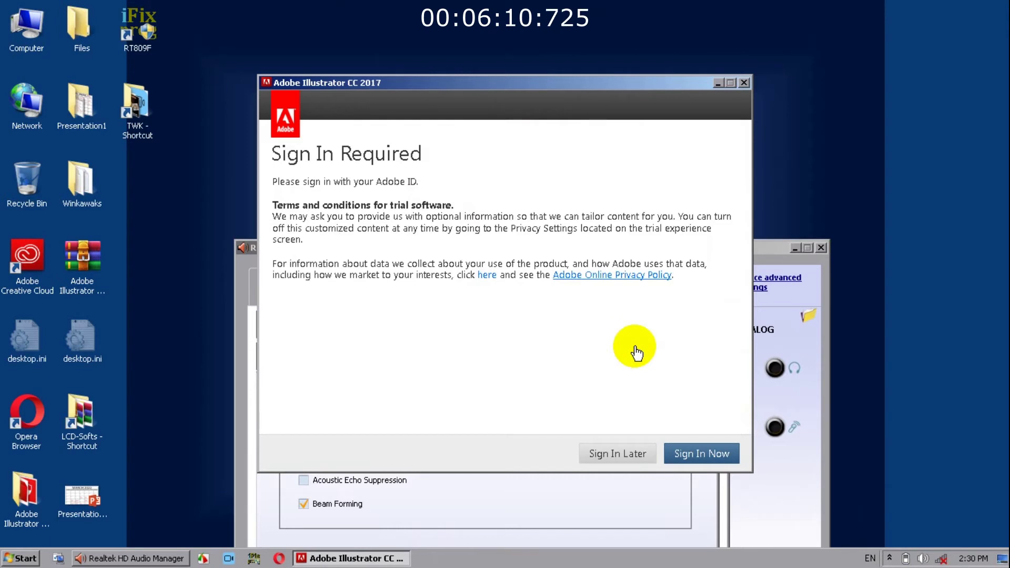
Start the Illustrator CC 2017 trial with sign-in postponed and accept the Adobe Software License Agreement
{"action": "left_click", "coordinate": [613, 455]}
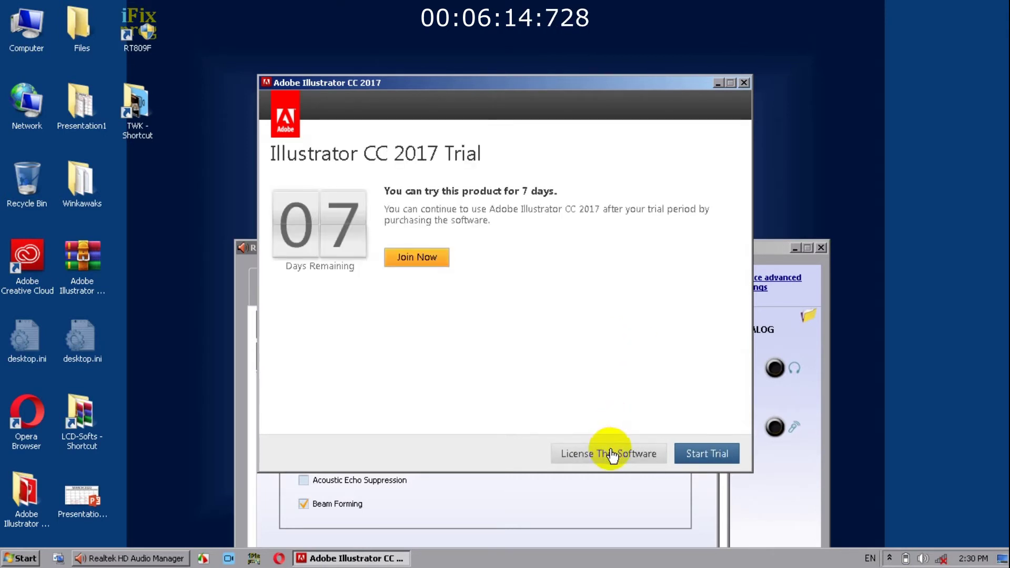
{"action": "left_click", "coordinate": [707, 456]}
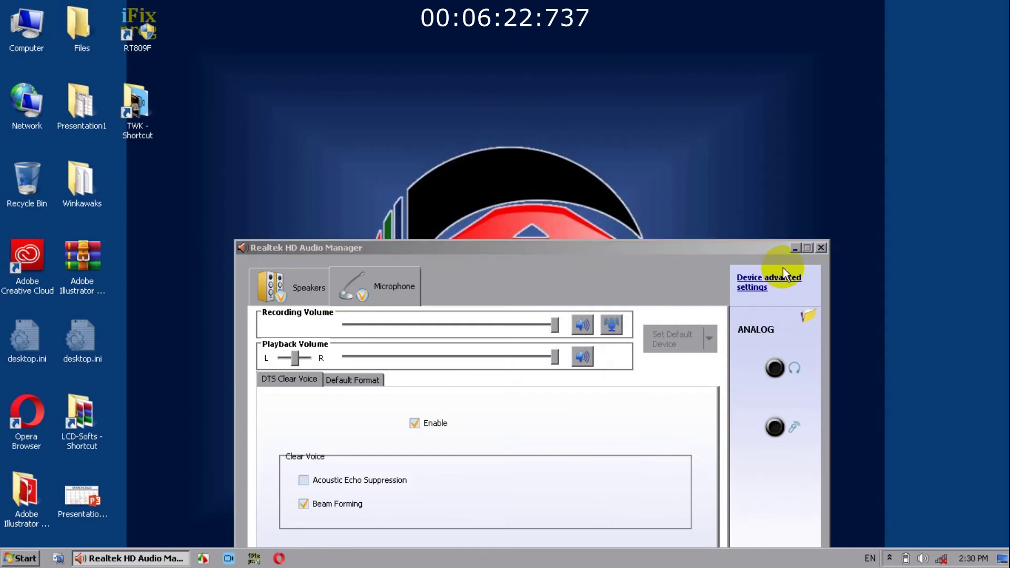
{"action": "left_click", "coordinate": [819, 249]}
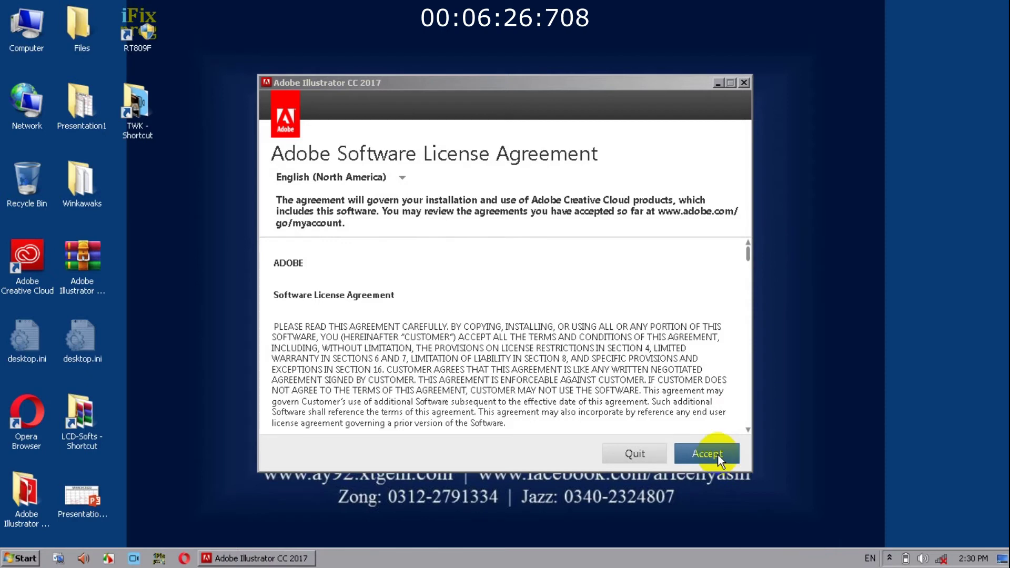
{"action": "left_click", "coordinate": [701, 452]}
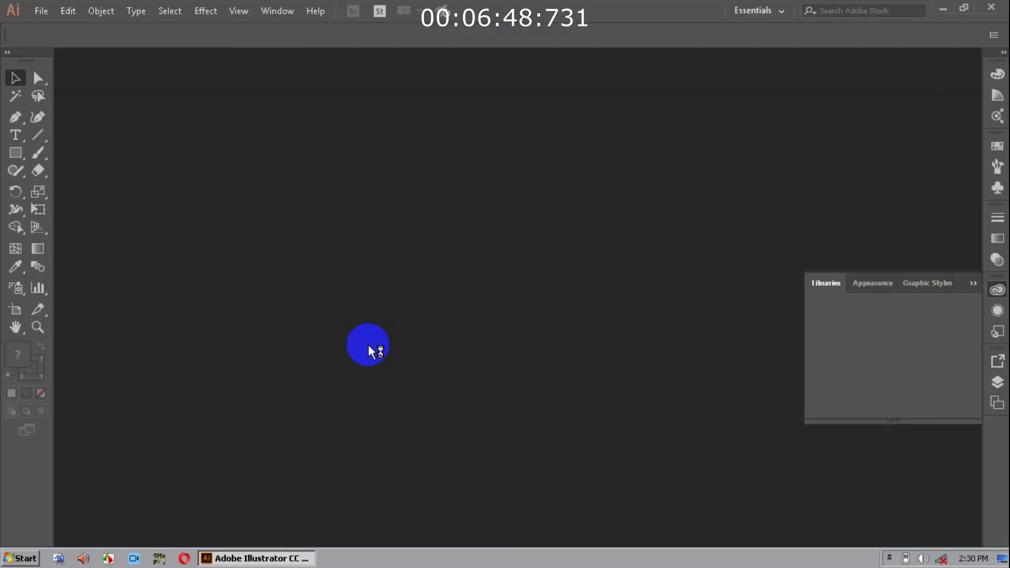
Collapse the expanded Libraries panel in the Illustrator workspace
{"action": "left_click", "coordinate": [973, 284]}
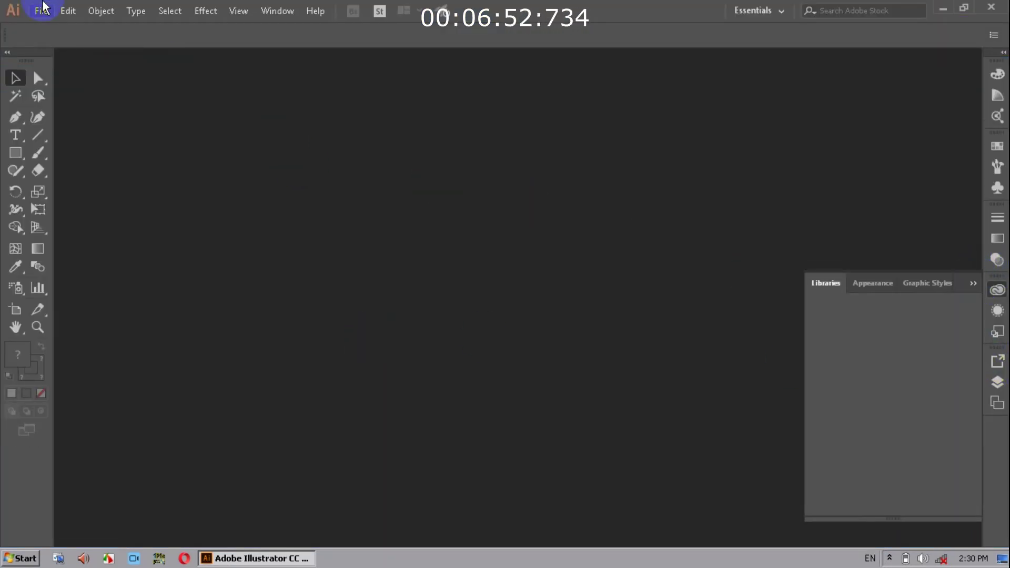
{"action": "left_click", "coordinate": [972, 283]}
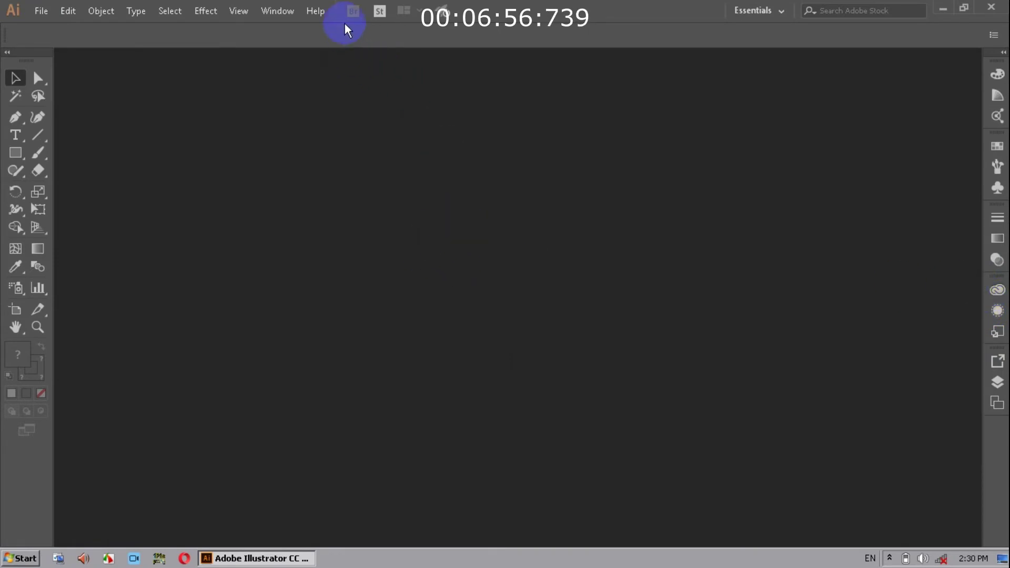
View Illustrator's System Info and its About Illustrator information
{"action": "left_click", "coordinate": [316, 11]}
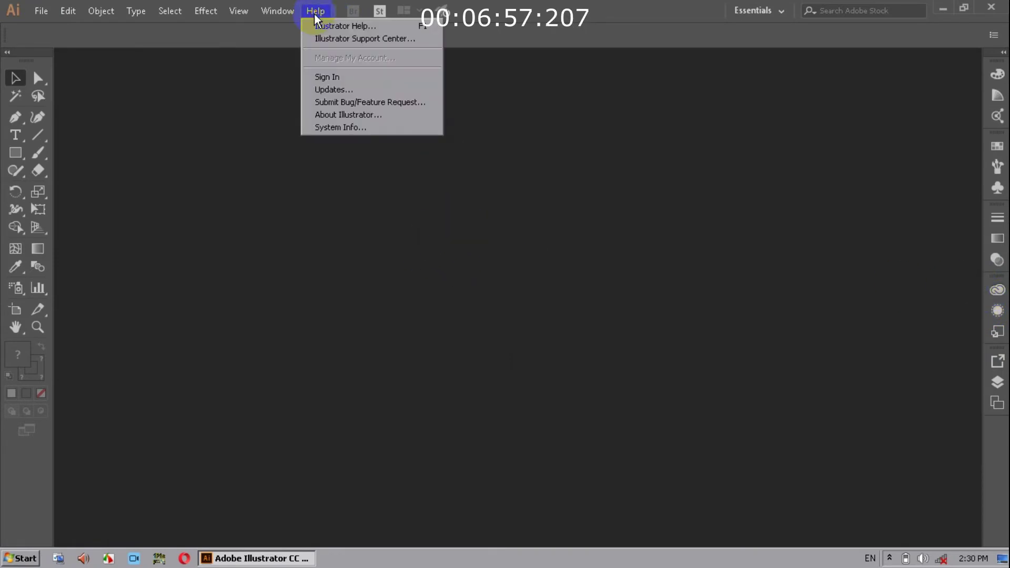
{"action": "left_click", "coordinate": [324, 129]}
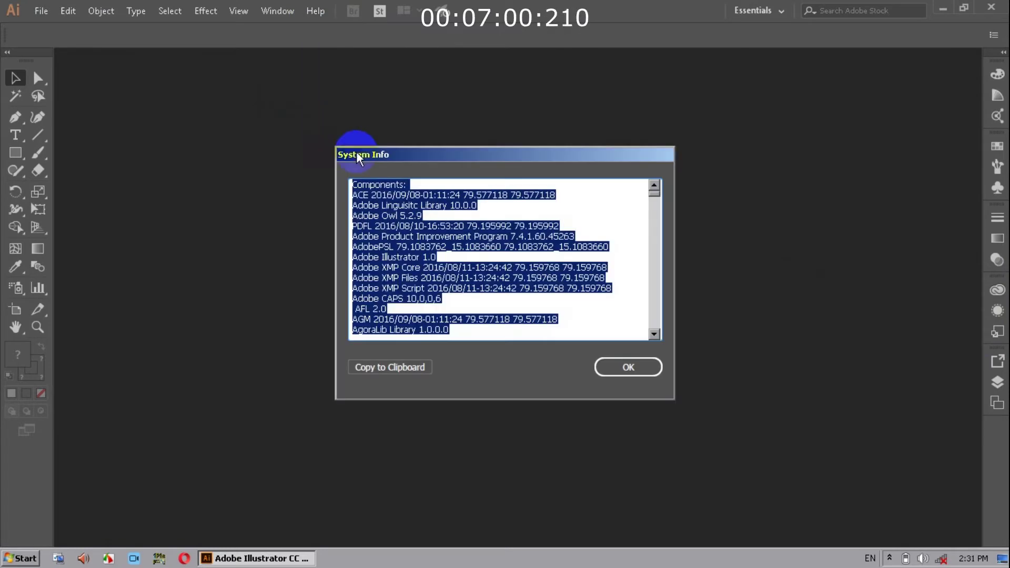
{"action": "left_click", "coordinate": [628, 367]}
{"action": "left_click", "coordinate": [318, 11]}
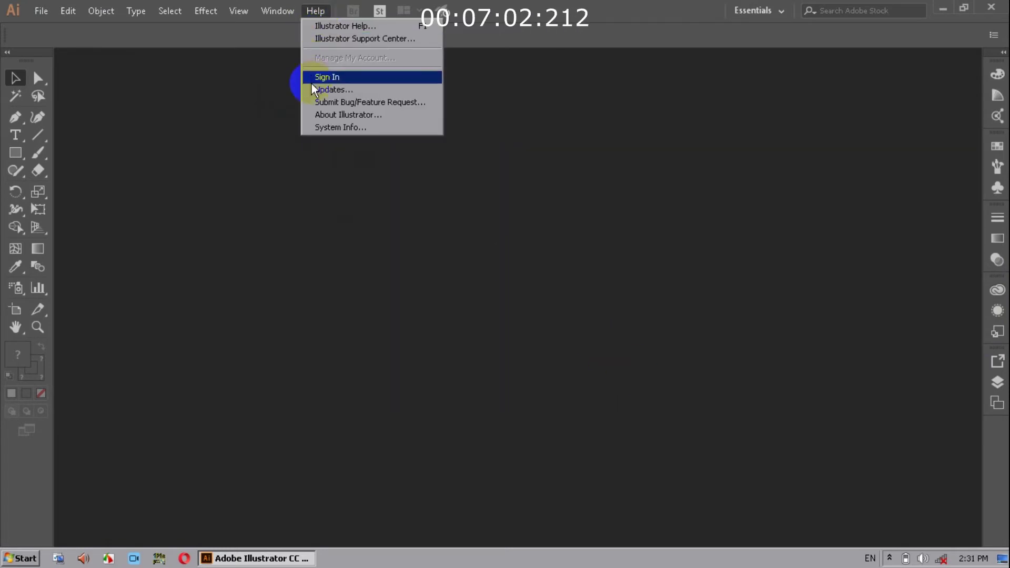
{"action": "left_click", "coordinate": [326, 115]}
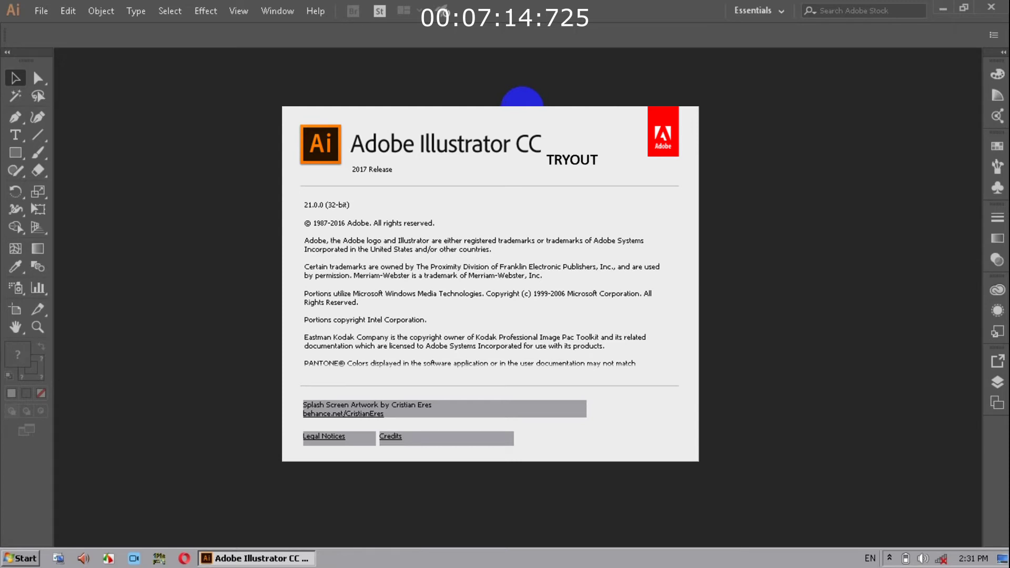
Dismiss the About screen, exit Illustrator and refresh the desktop
{"action": "left_click", "coordinate": [42, 10]}
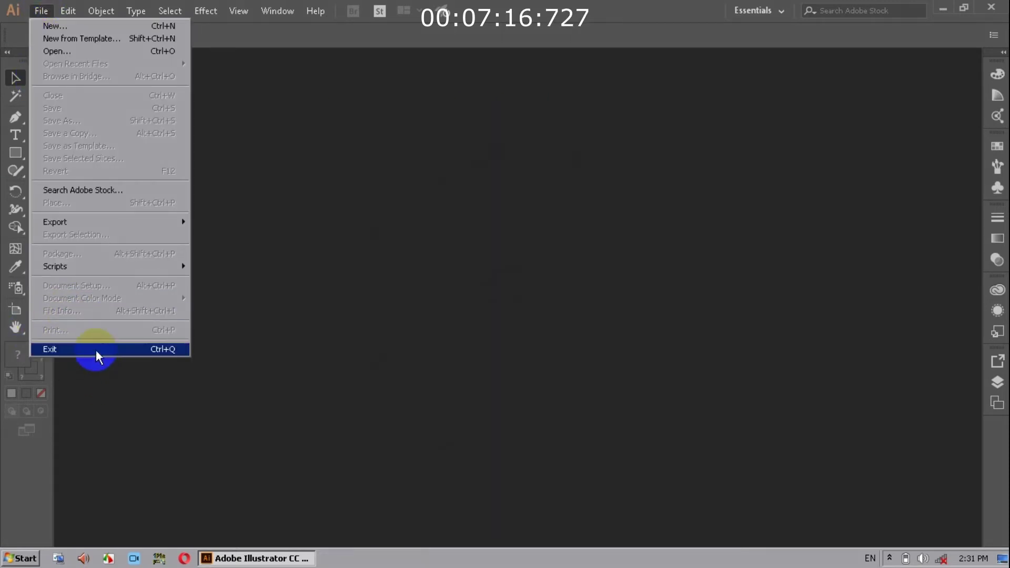
{"action": "left_click", "coordinate": [95, 349]}
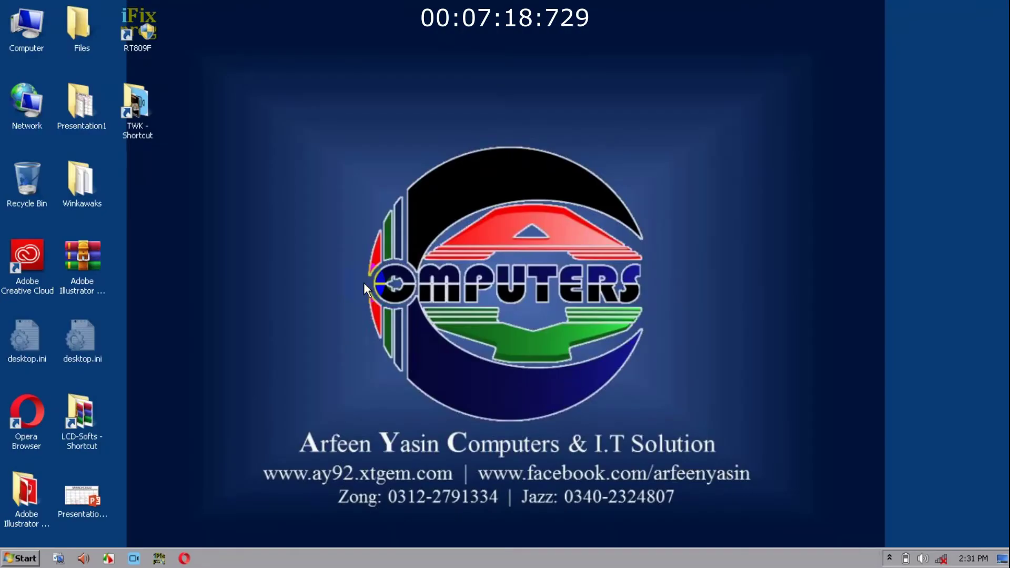
{"action": "right_click", "coordinate": [249, 214]}
{"action": "left_click", "coordinate": [245, 226]}
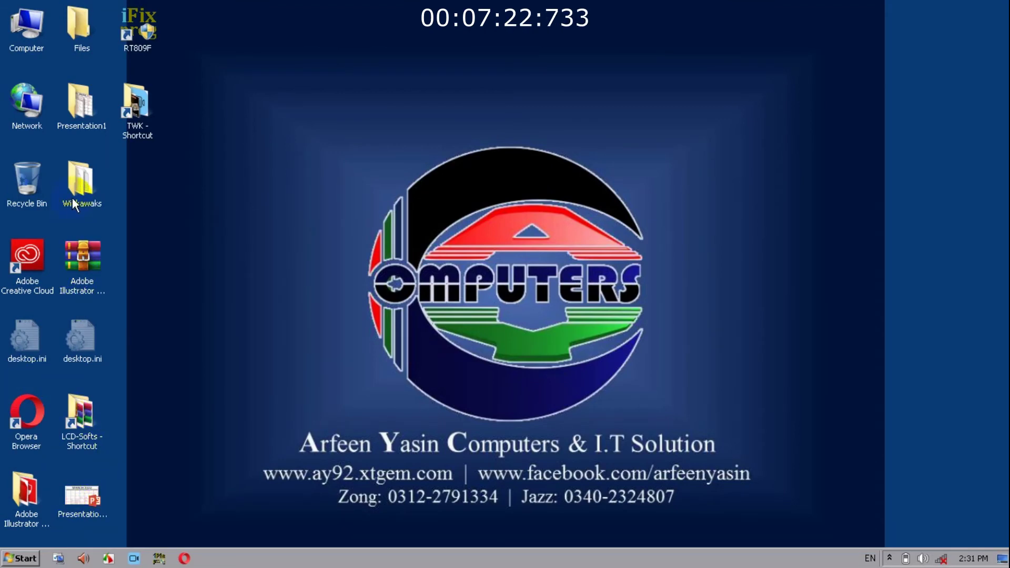
Run amtemu.v0.9.2-painter.exe as administrator from the Adobe Illustrator CC 2017 x32 with Crack folder and turn off its music
{"action": "double_click", "coordinate": [26, 492]}
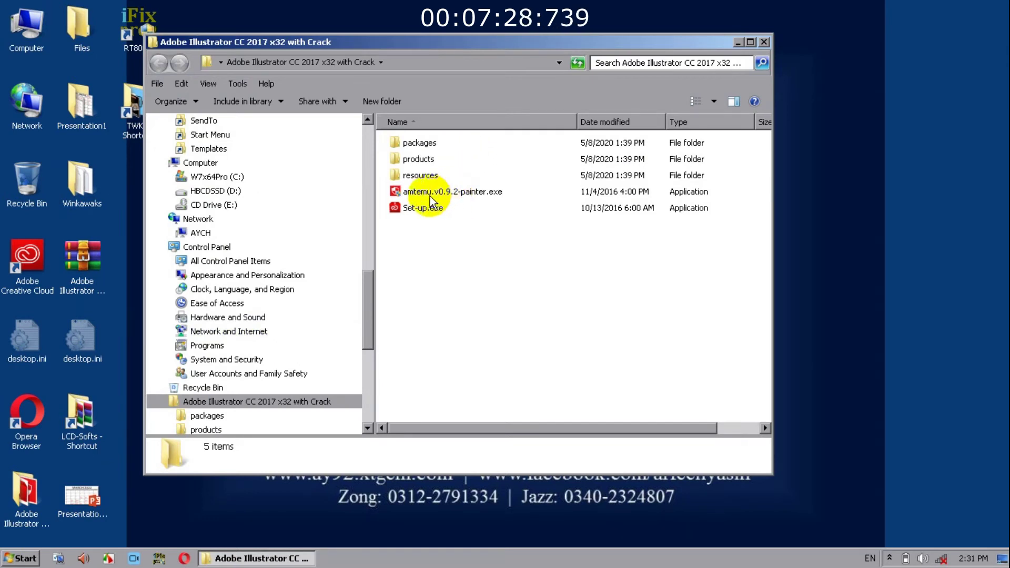
{"action": "right_click", "coordinate": [459, 195]}
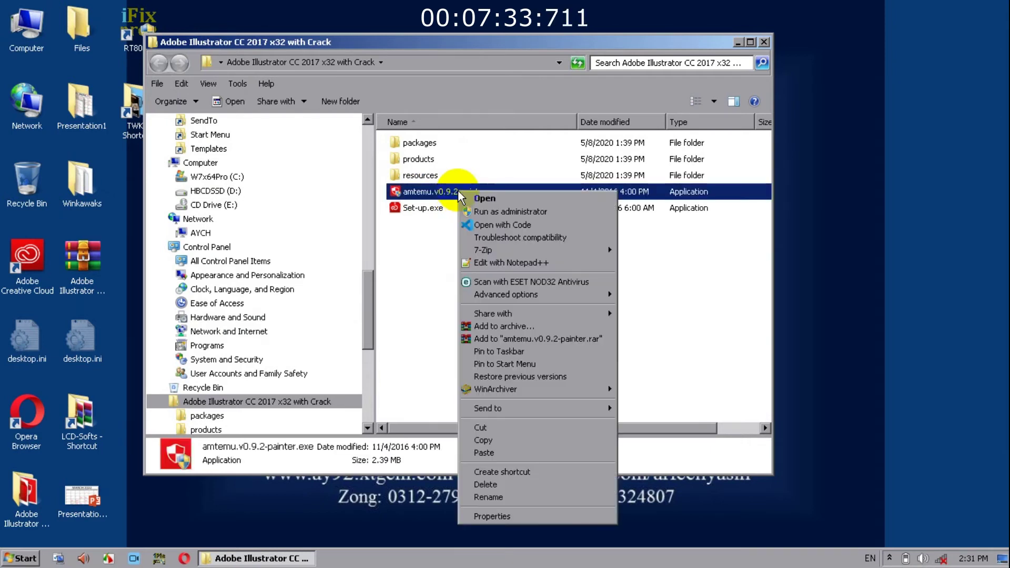
{"action": "left_click", "coordinate": [479, 212]}
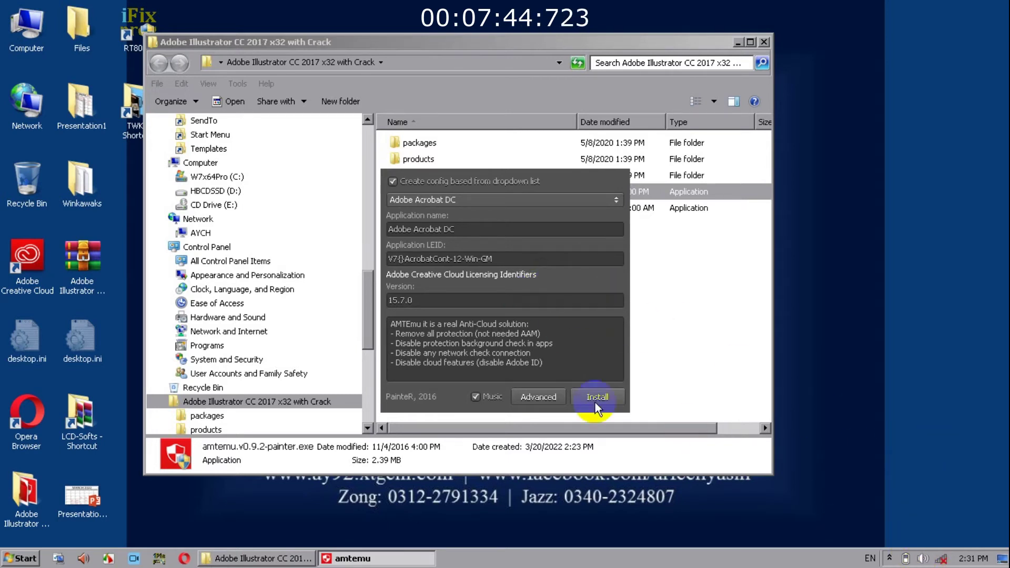
{"action": "left_click", "coordinate": [476, 396]}
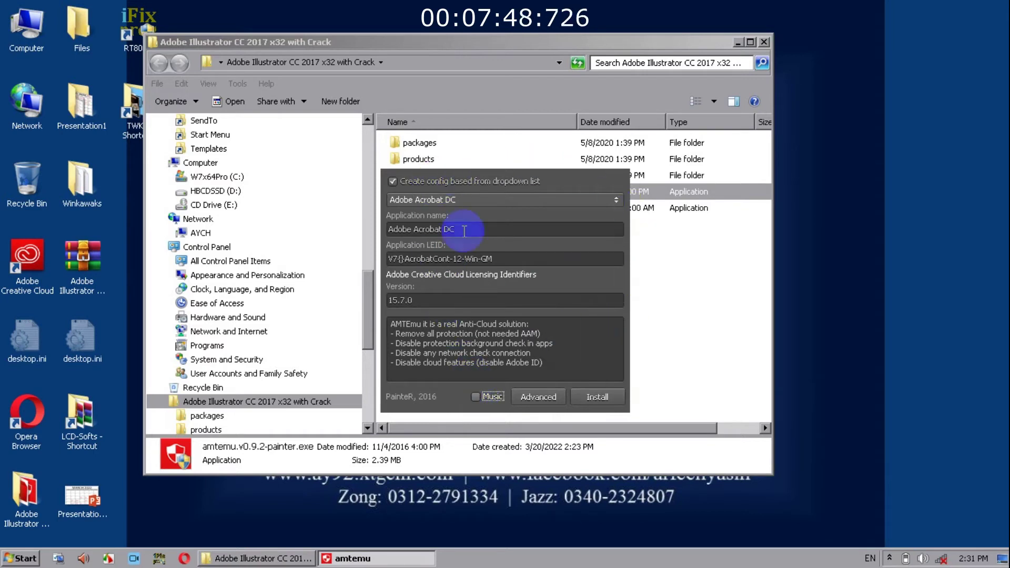
Choose Adobe Illustrator CC 2017 as the product in the amtemu configuration list
{"action": "left_click", "coordinate": [536, 199]}
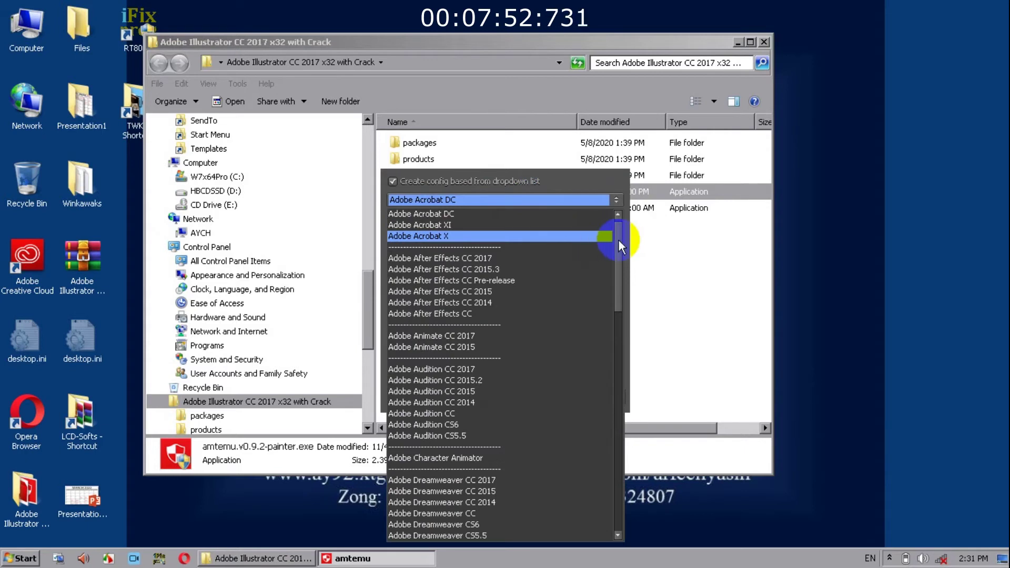
{"action": "left_click_drag", "start_coordinate": [618, 239], "coordinate": [611, 258]}
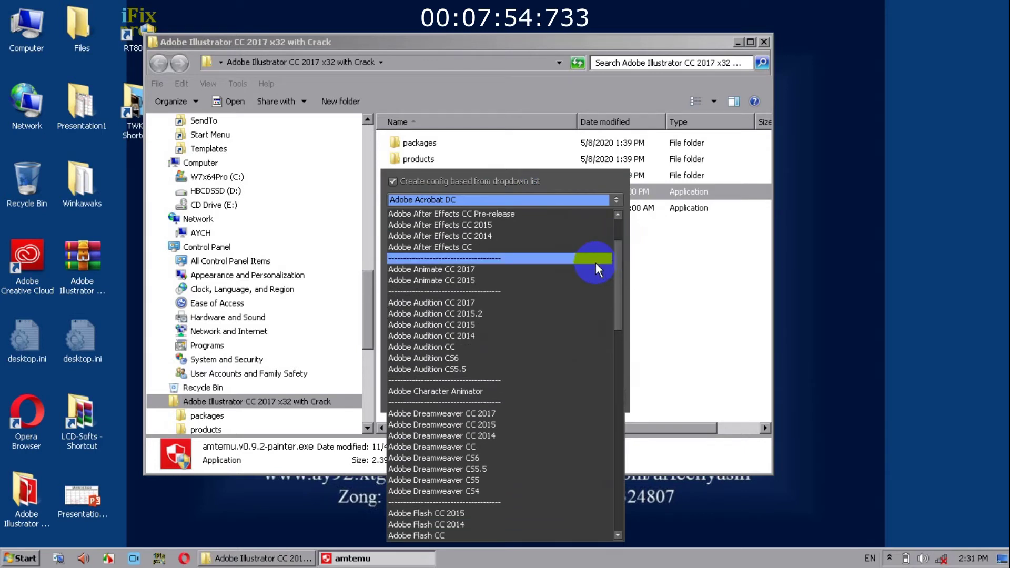
{"action": "scroll", "coordinate": [480, 315], "scroll_direction": "up", "scroll_amount": 2}
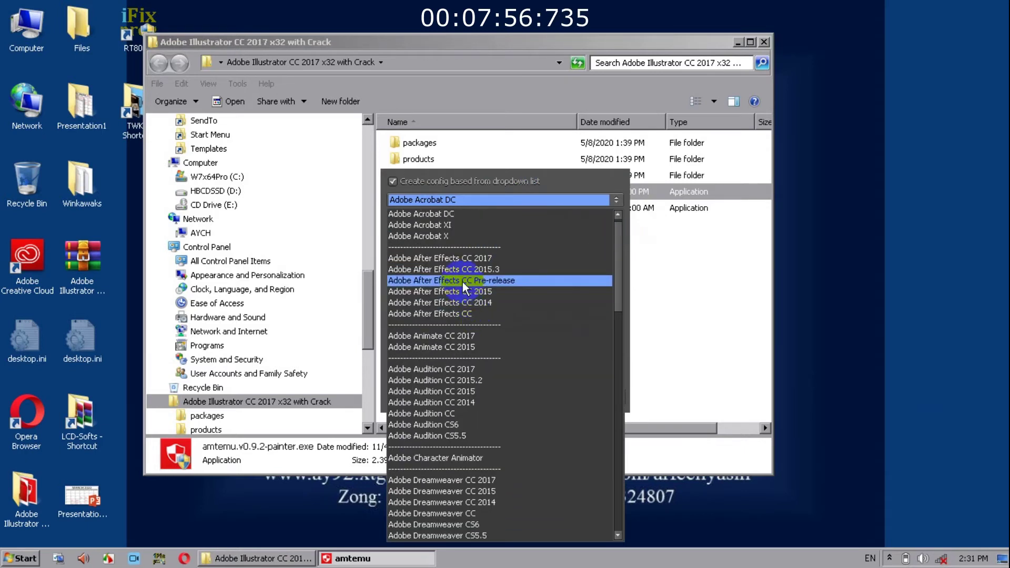
{"action": "scroll", "coordinate": [462, 284], "scroll_direction": "down", "scroll_amount": 2}
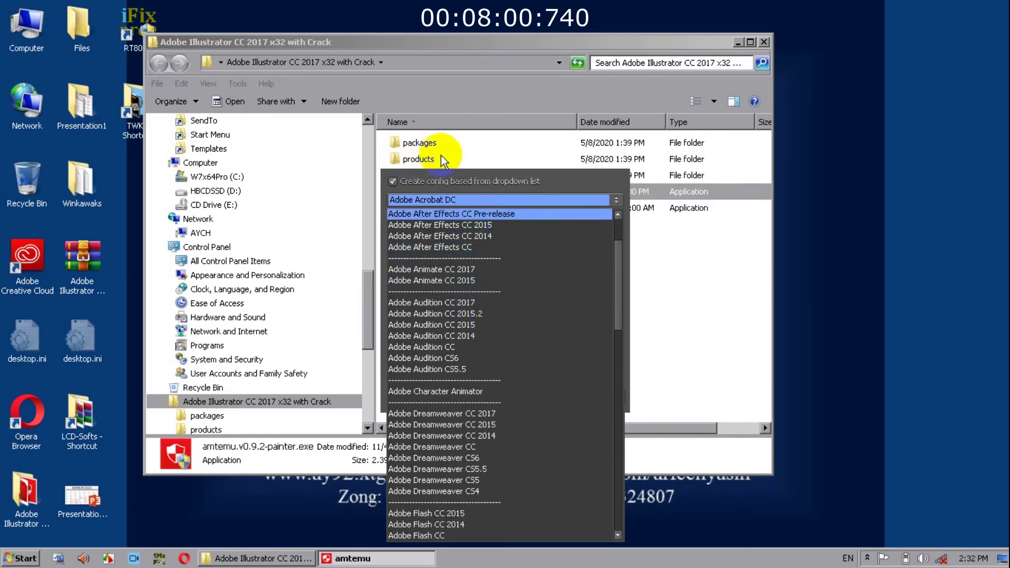
{"action": "scroll", "coordinate": [605, 336], "scroll_direction": "down", "scroll_amount": 1}
{"action": "scroll", "coordinate": [515, 351], "scroll_direction": "up", "scroll_amount": 3}
{"action": "scroll", "coordinate": [516, 348], "scroll_direction": "down", "scroll_amount": 9}
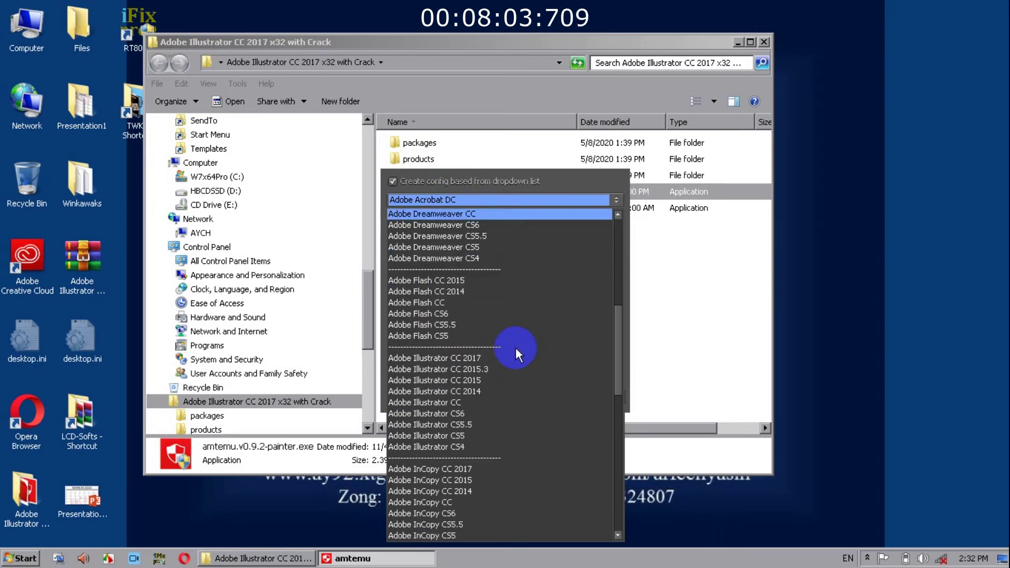
{"action": "left_click", "coordinate": [477, 358]}
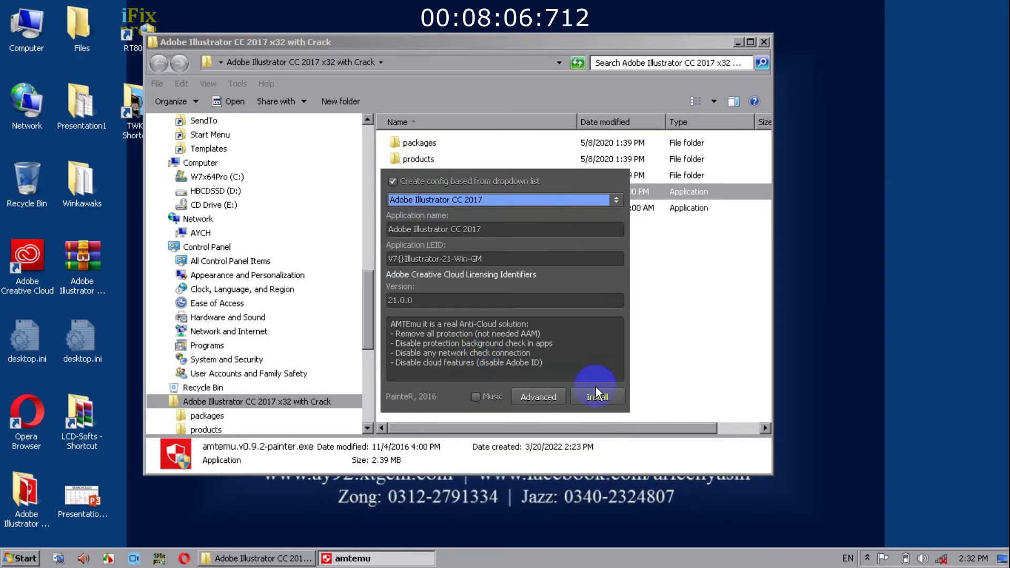
Start amtemu's Install operation and browse its file search to the Adobe folder in Program Files (x86) on drive C:
{"action": "left_click", "coordinate": [614, 401]}
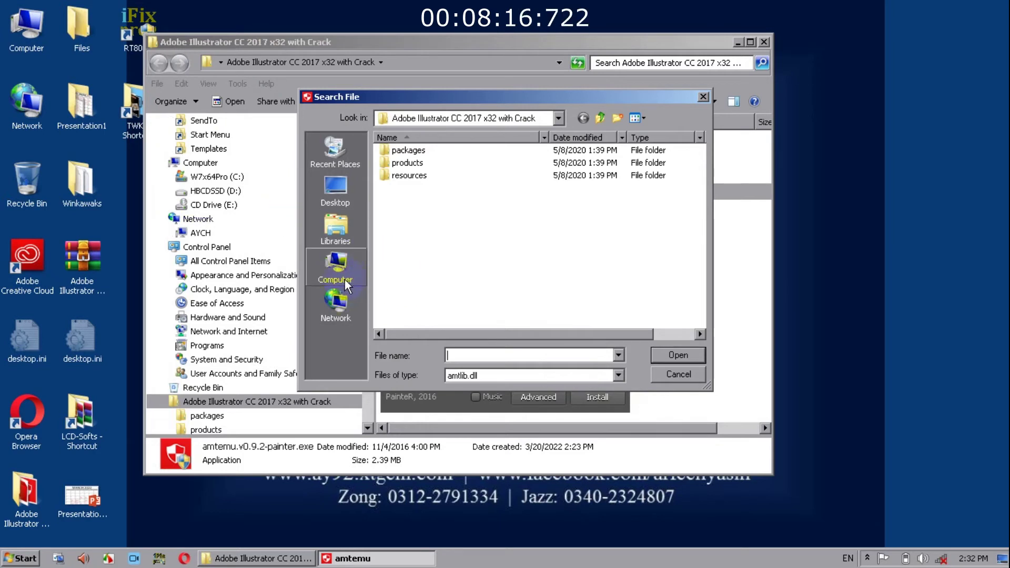
{"action": "left_click", "coordinate": [558, 118]}
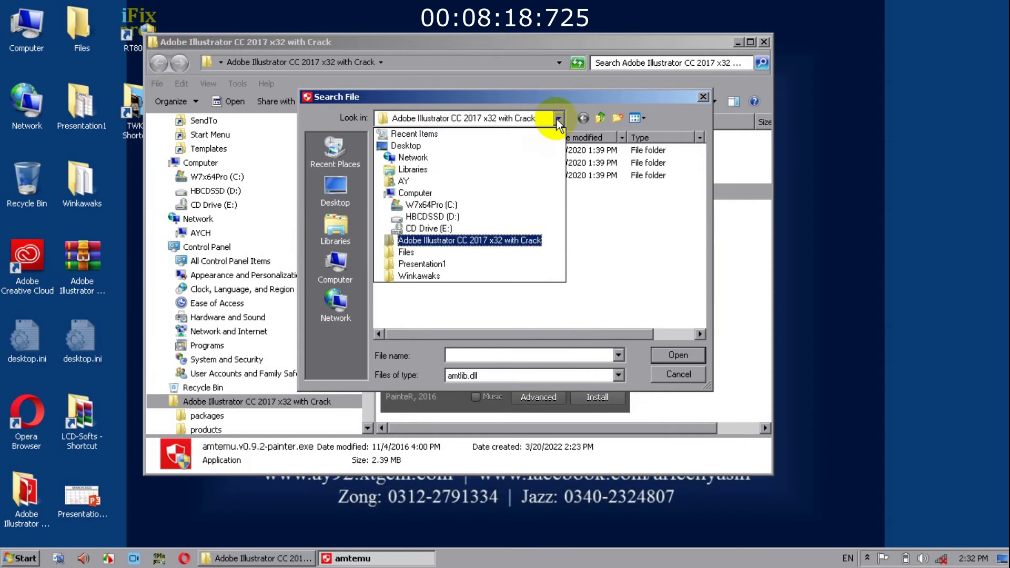
{"action": "left_click", "coordinate": [414, 193]}
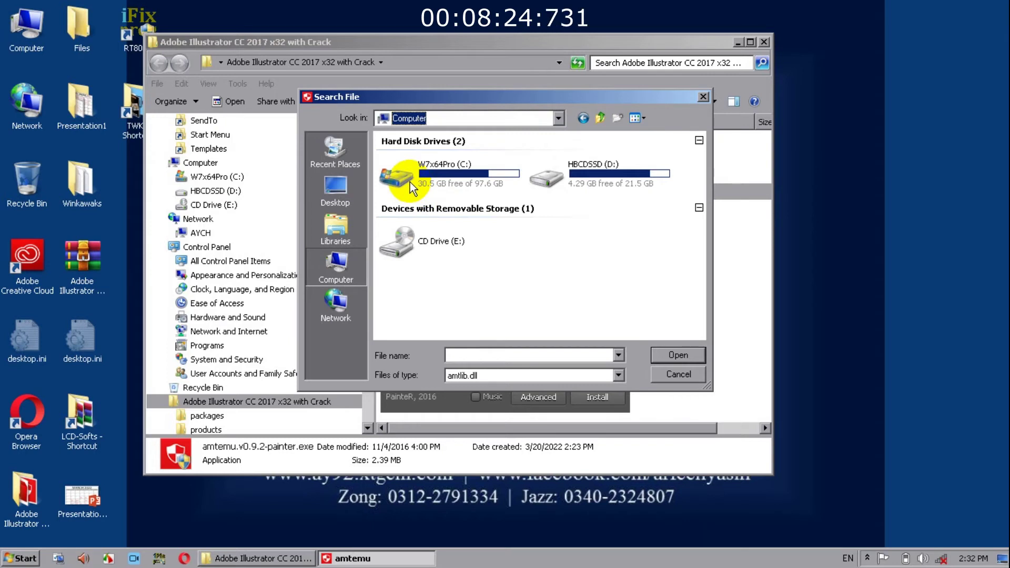
{"action": "double_click", "coordinate": [461, 173]}
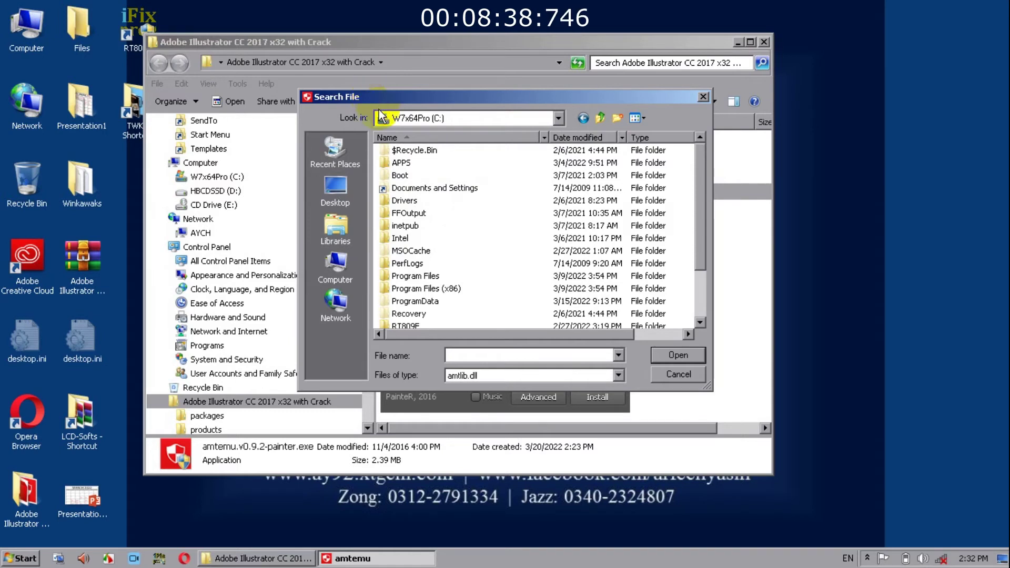
{"action": "left_click", "coordinate": [454, 290]}
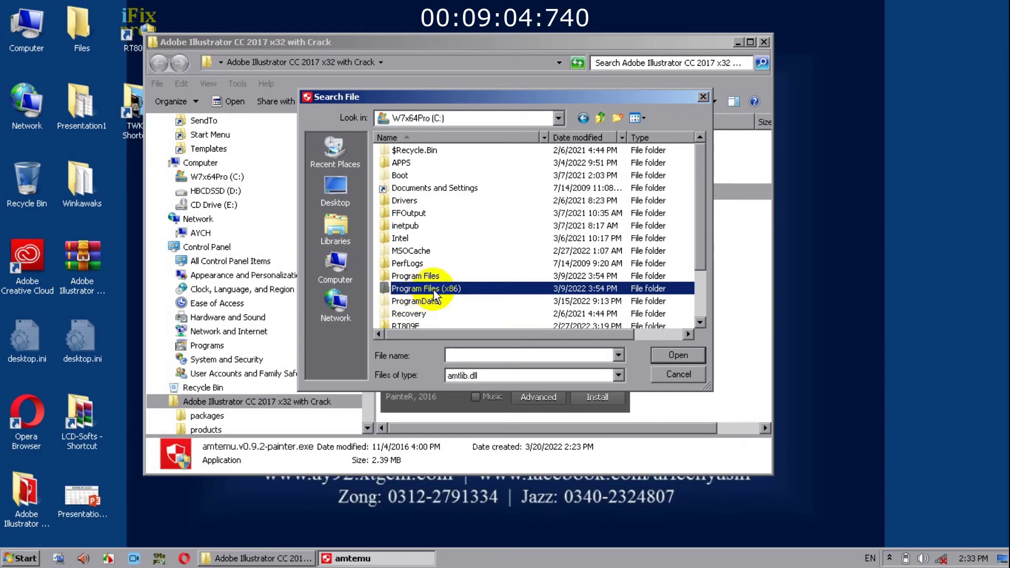
{"action": "double_click", "coordinate": [434, 289]}
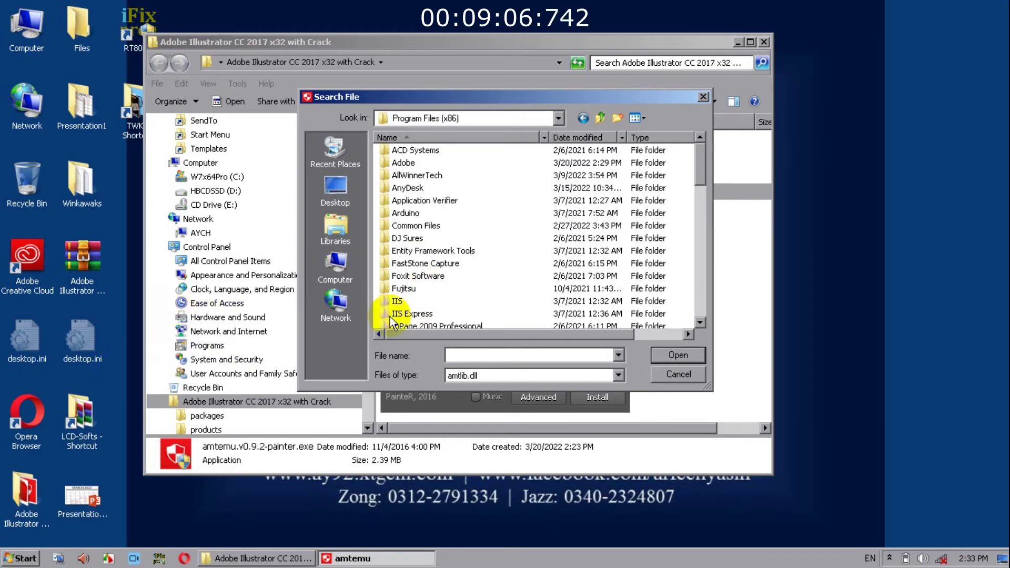
{"action": "left_click", "coordinate": [412, 164]}
{"action": "double_click", "coordinate": [412, 165]}
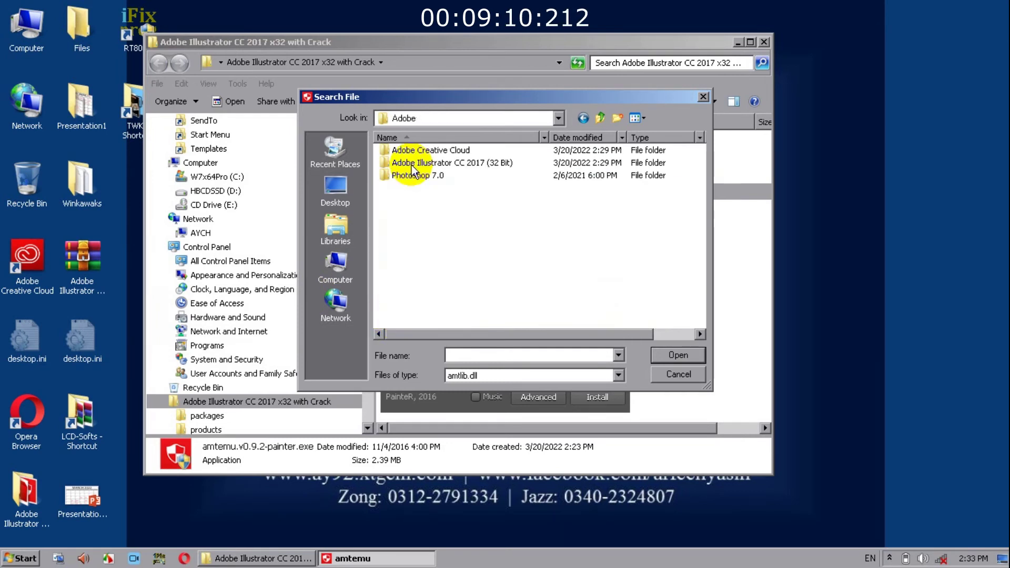
Open amtlib.dll from Adobe Illustrator CC 2017 (32 Bit)\Support Files\Contents\Windows as the install target and close amtemu
{"action": "double_click", "coordinate": [478, 167]}
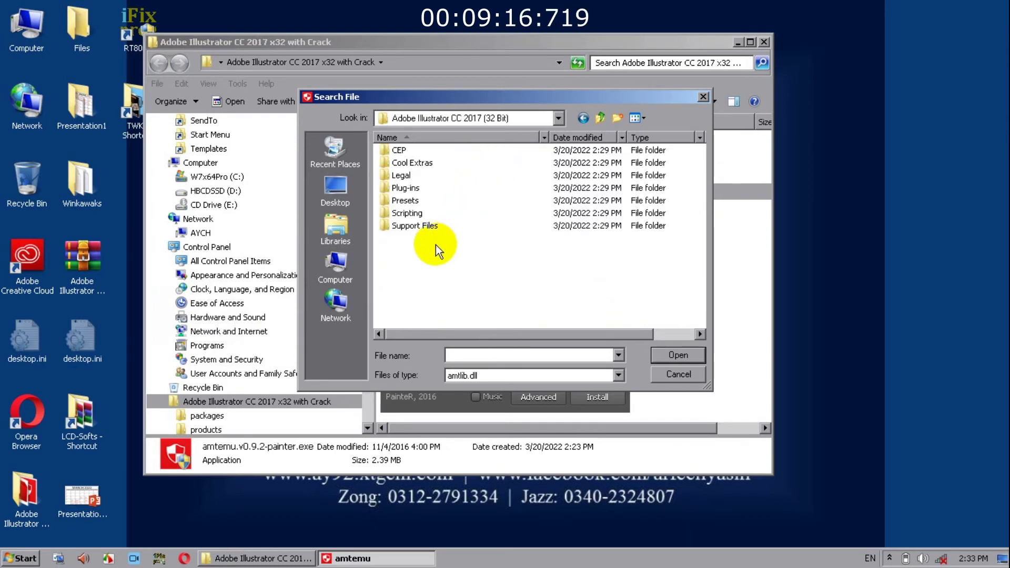
{"action": "double_click", "coordinate": [399, 228]}
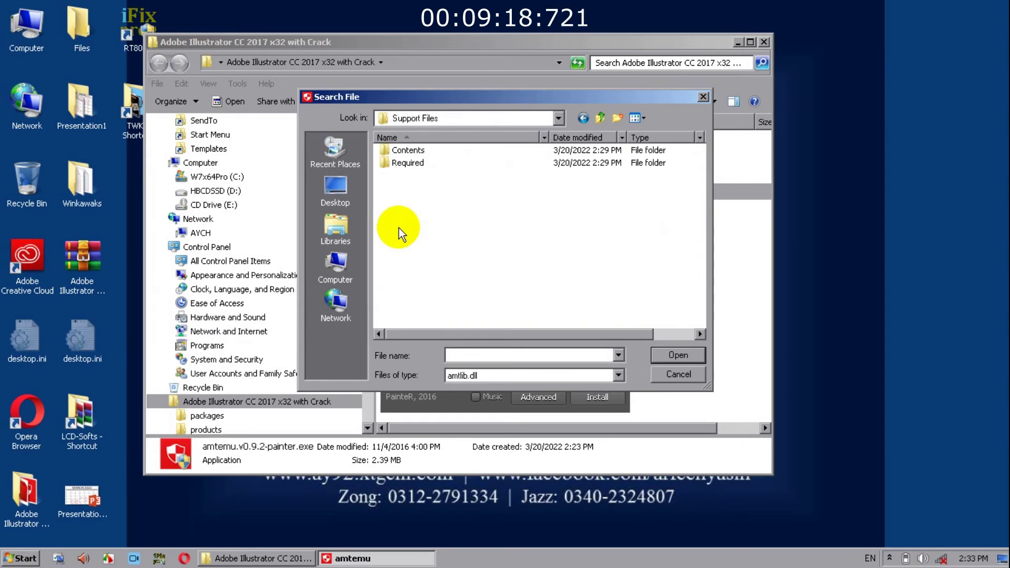
{"action": "double_click", "coordinate": [416, 151]}
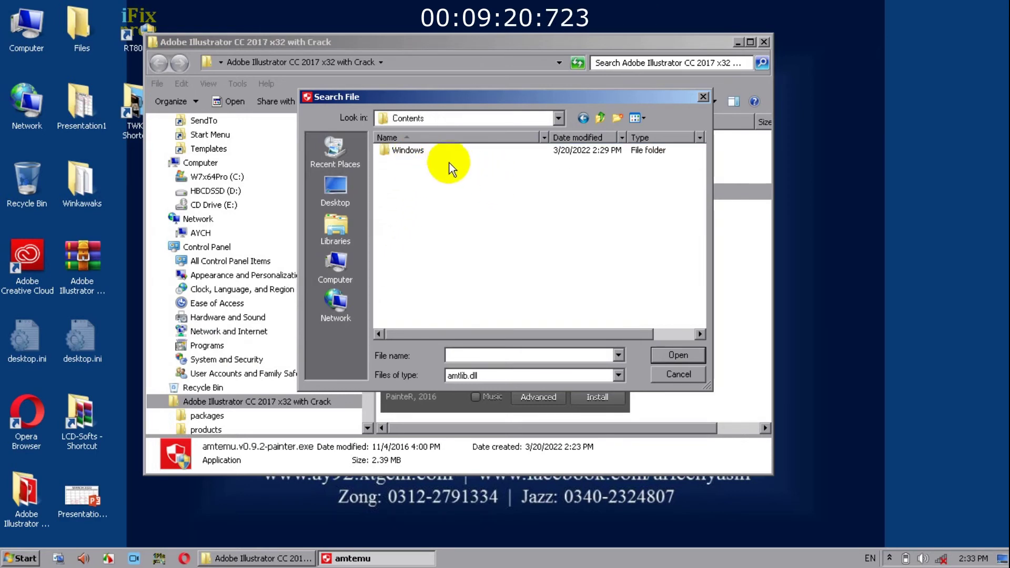
{"action": "double_click", "coordinate": [423, 153]}
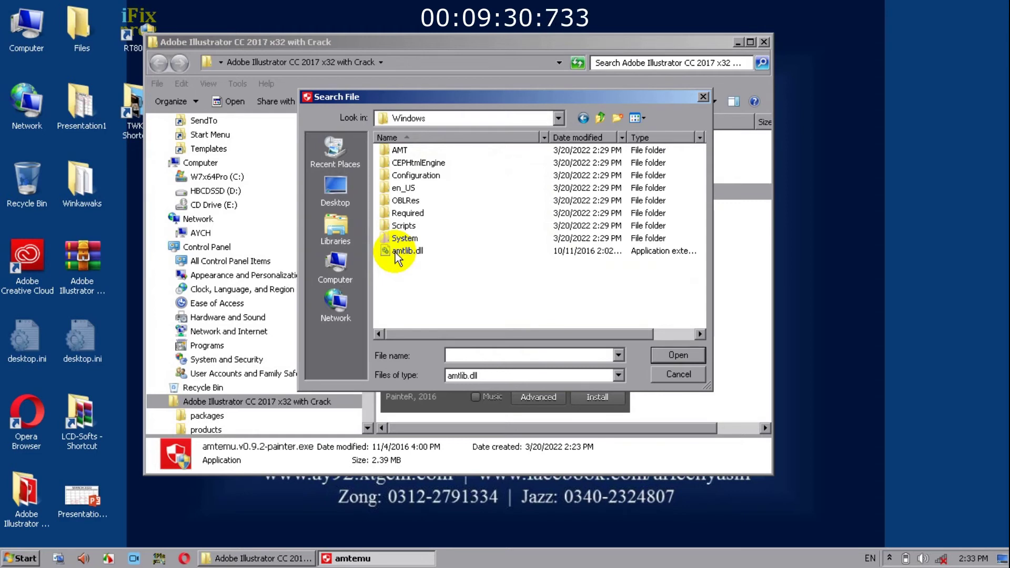
{"action": "left_click", "coordinate": [403, 251]}
{"action": "left_click", "coordinate": [677, 352]}
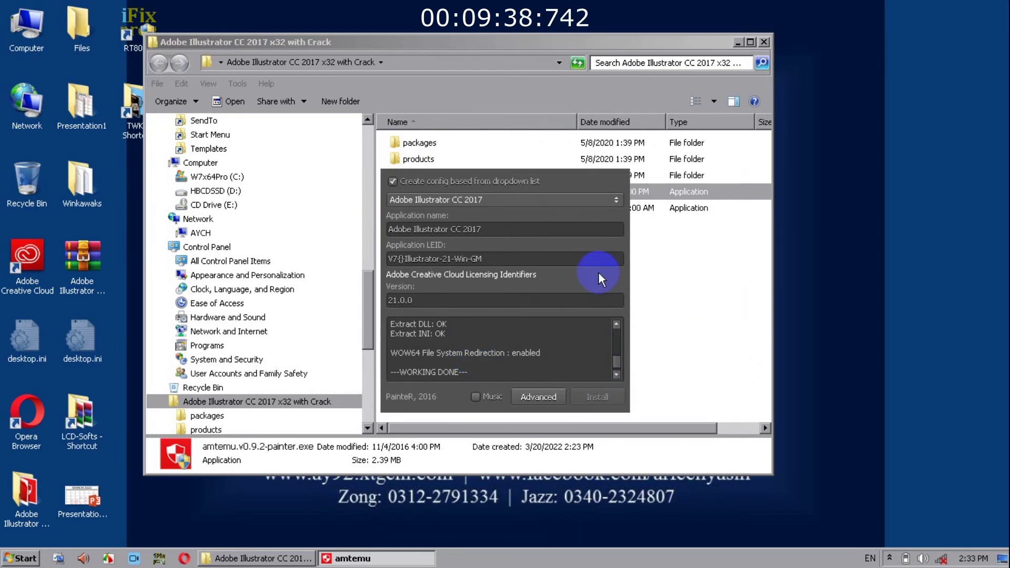
{"action": "left_click", "coordinate": [615, 153]}
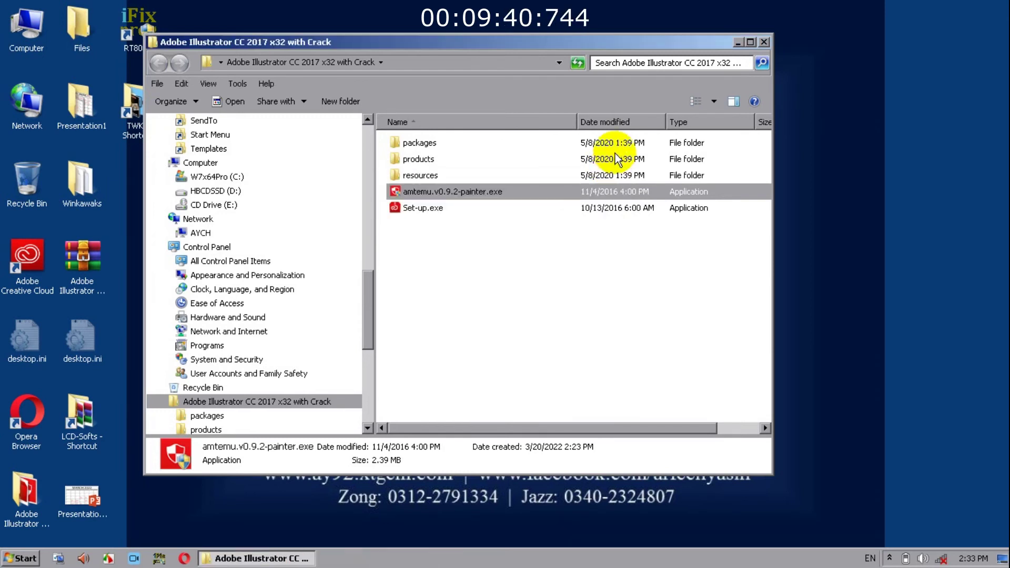
Move the Explorer window aside, search the installed programs for "illu" and launch Adobe Illustrator CC 2017 (32 Bit)
{"action": "left_click", "coordinate": [7, 562]}
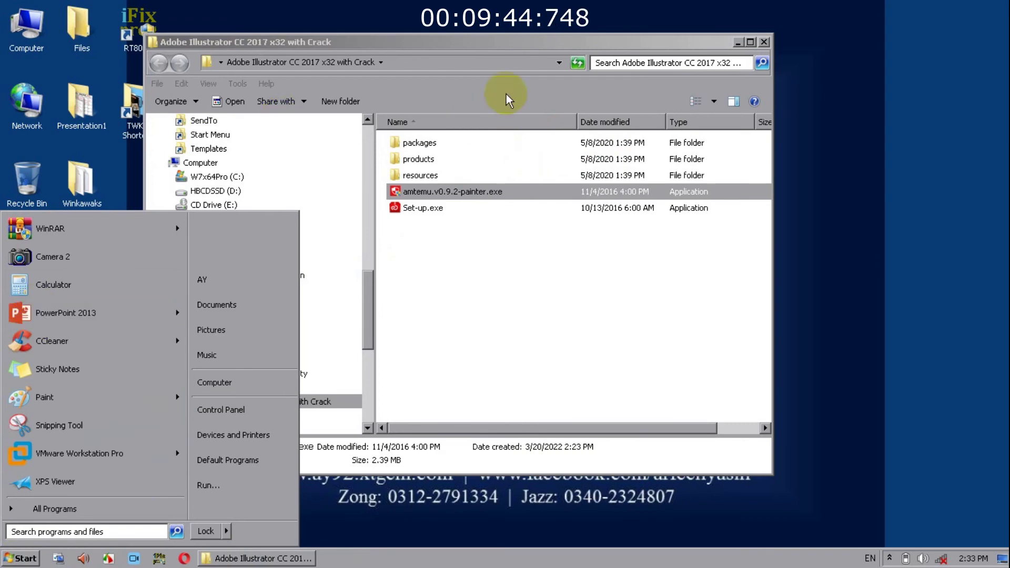
{"action": "left_click_drag", "start_coordinate": [506, 46], "coordinate": [589, 42]}
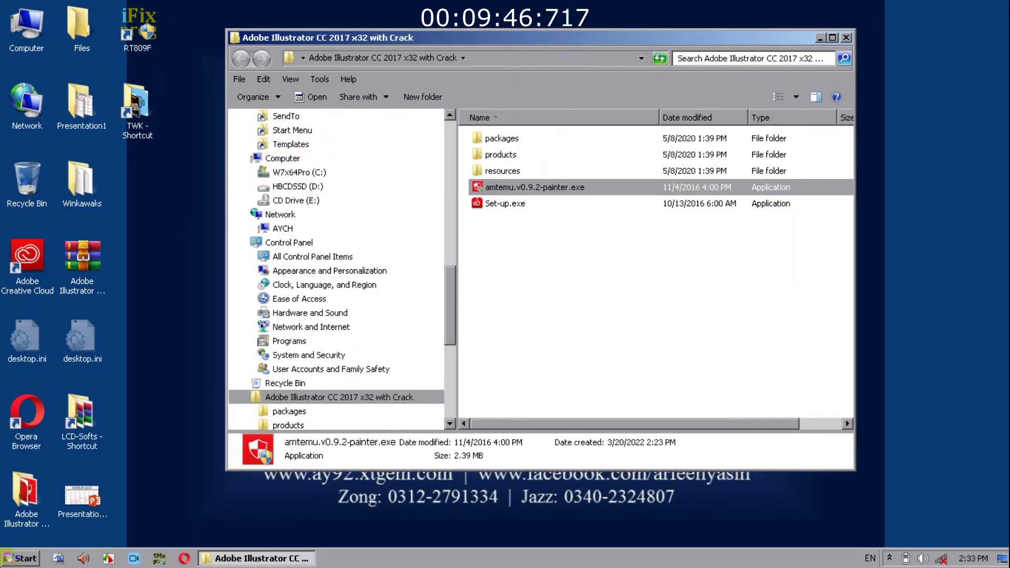
{"action": "key", "text": "super"}
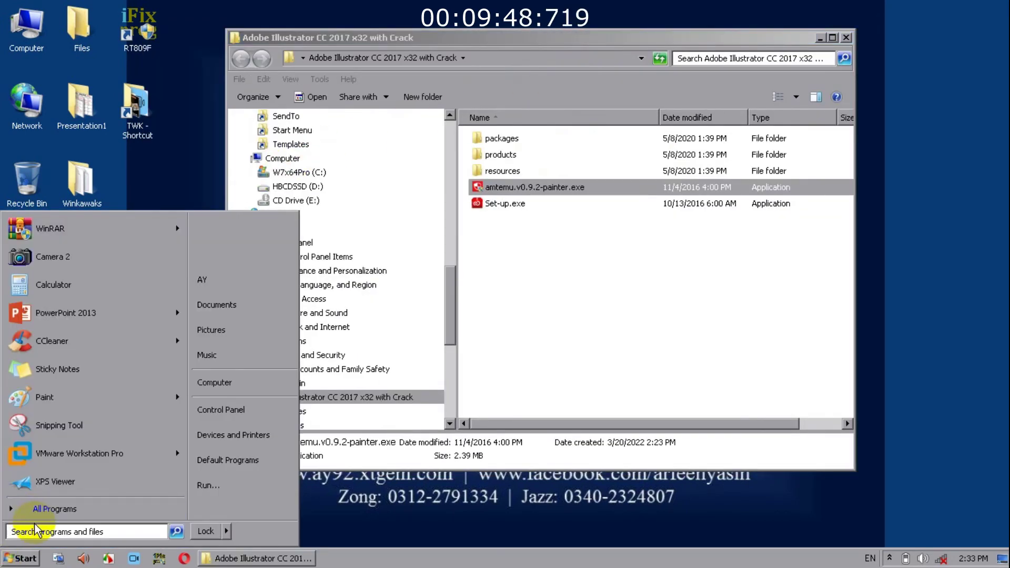
{"action": "type", "text": "illu"}
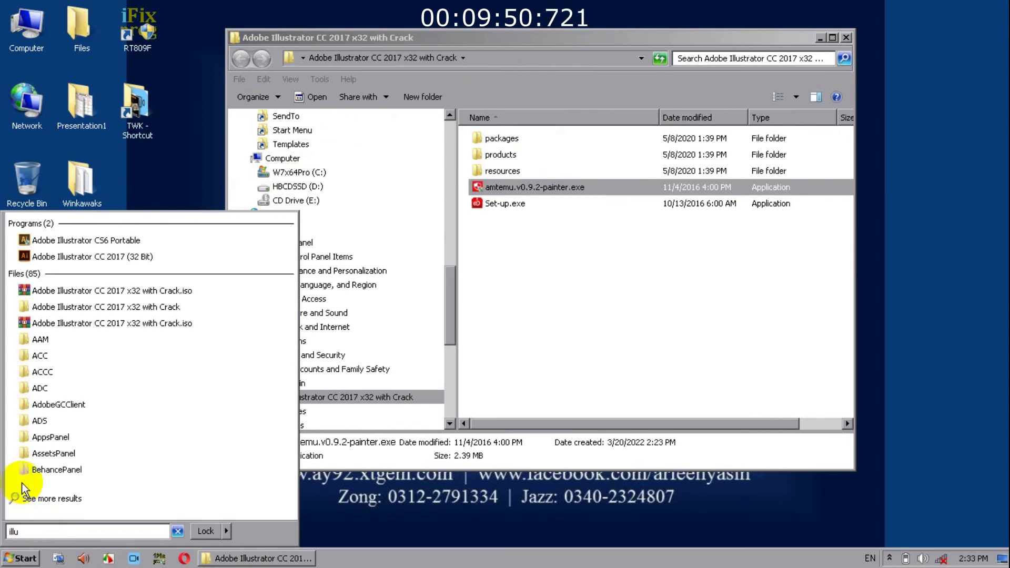
{"action": "left_click", "coordinate": [67, 259]}
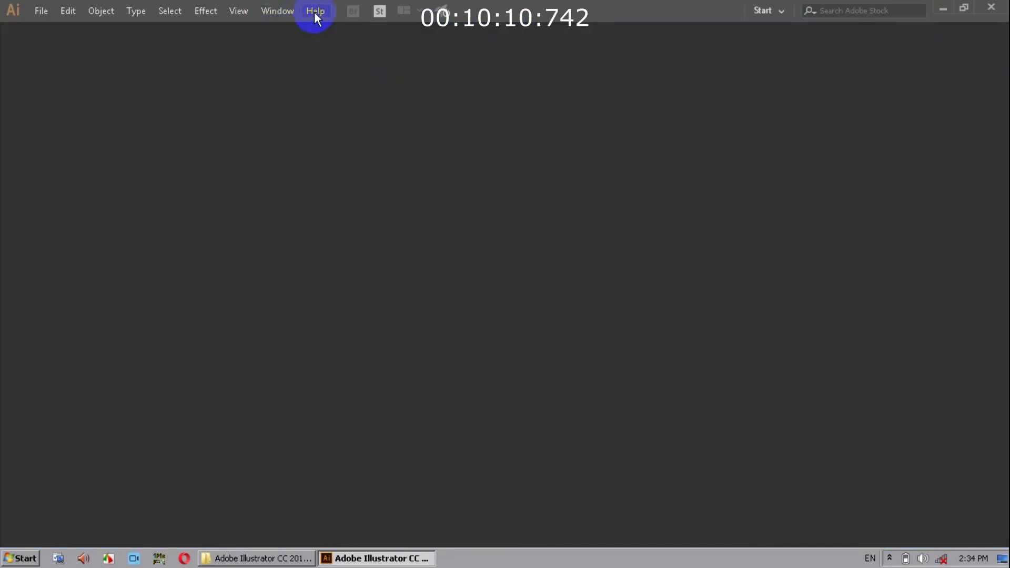
View the About Illustrator information and exit Illustrator
{"action": "left_click", "coordinate": [315, 12]}
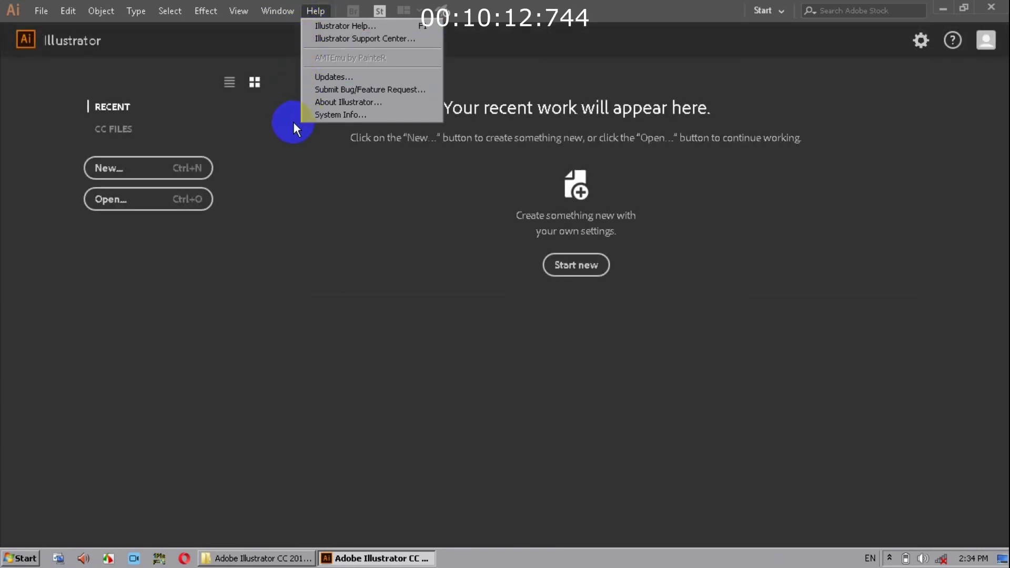
{"action": "left_click", "coordinate": [314, 102]}
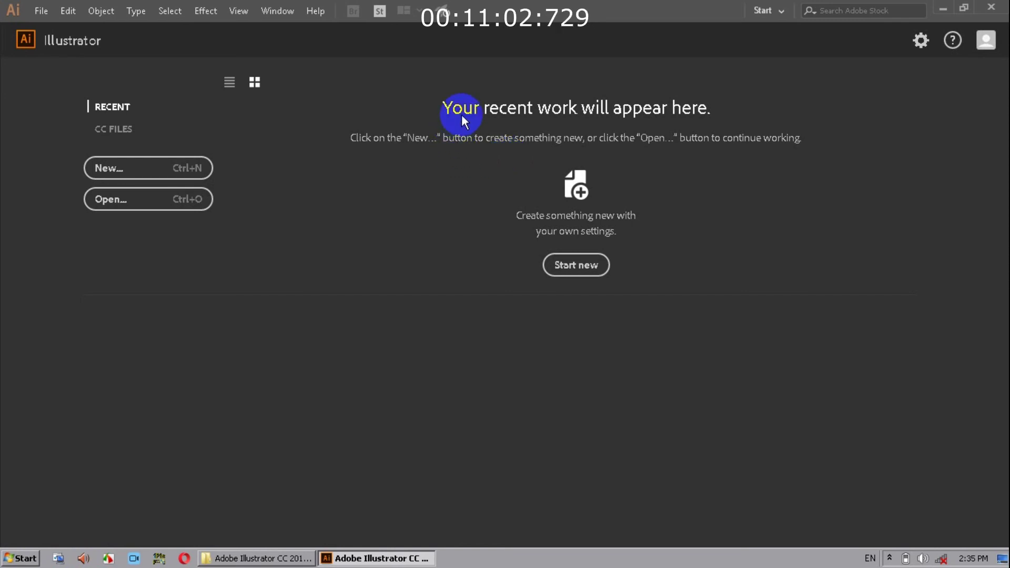
{"action": "left_click", "coordinate": [999, 15]}
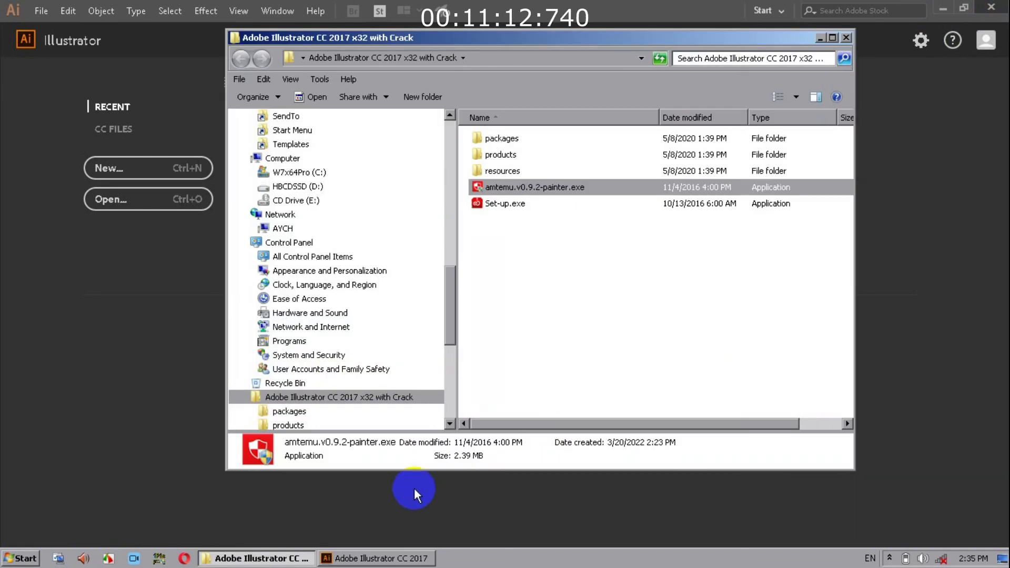
Show drive C: in the open Explorer window and reopen the Adobe Illustrator CC 2017 x32 with Crack folder in a second window
{"action": "left_click", "coordinate": [295, 172]}
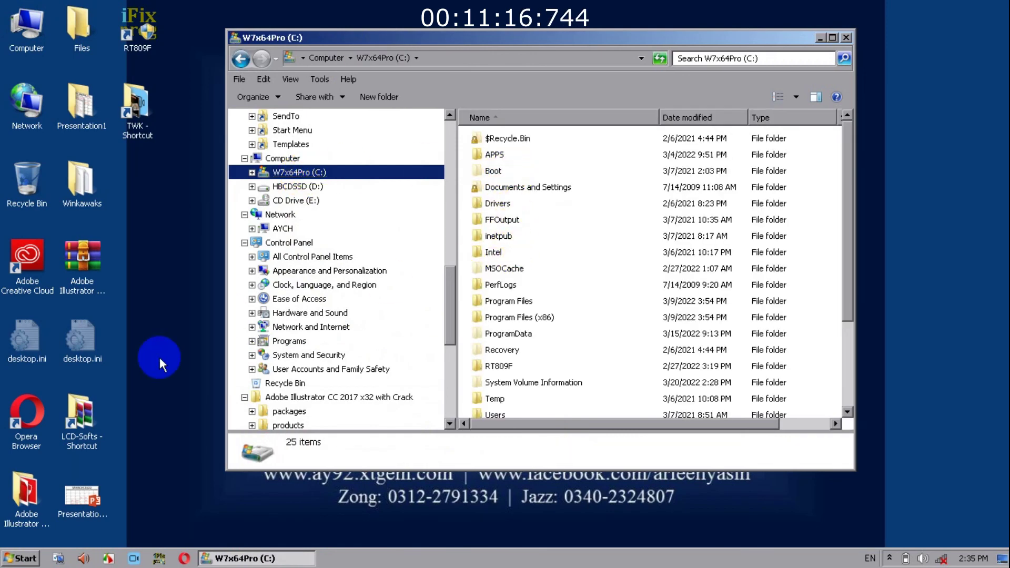
{"action": "left_click", "coordinate": [160, 443]}
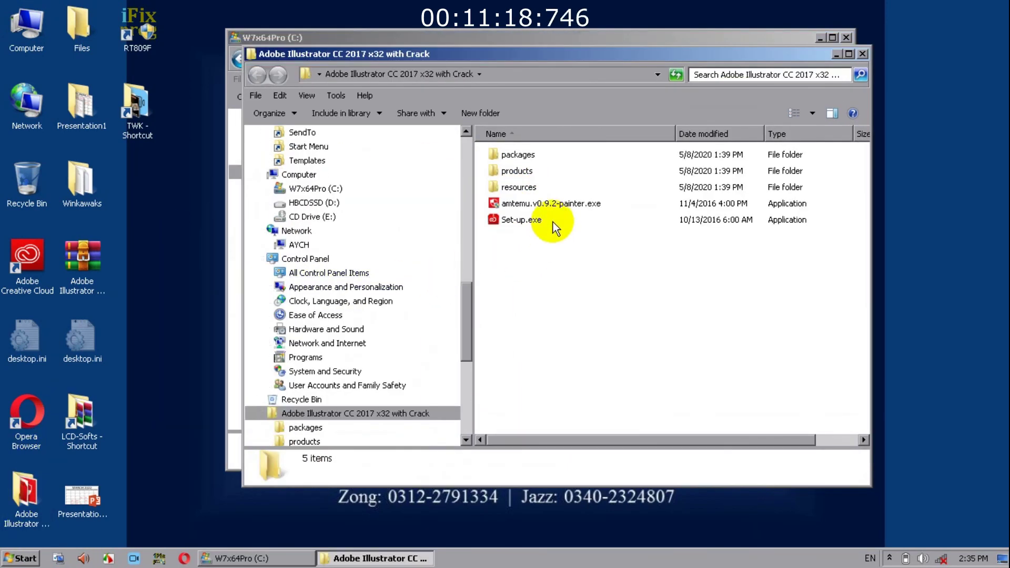
Run amtemu.v0.9.2-painter.exe again, turn off its music and move its window clear of the file list
{"action": "double_click", "coordinate": [556, 209]}
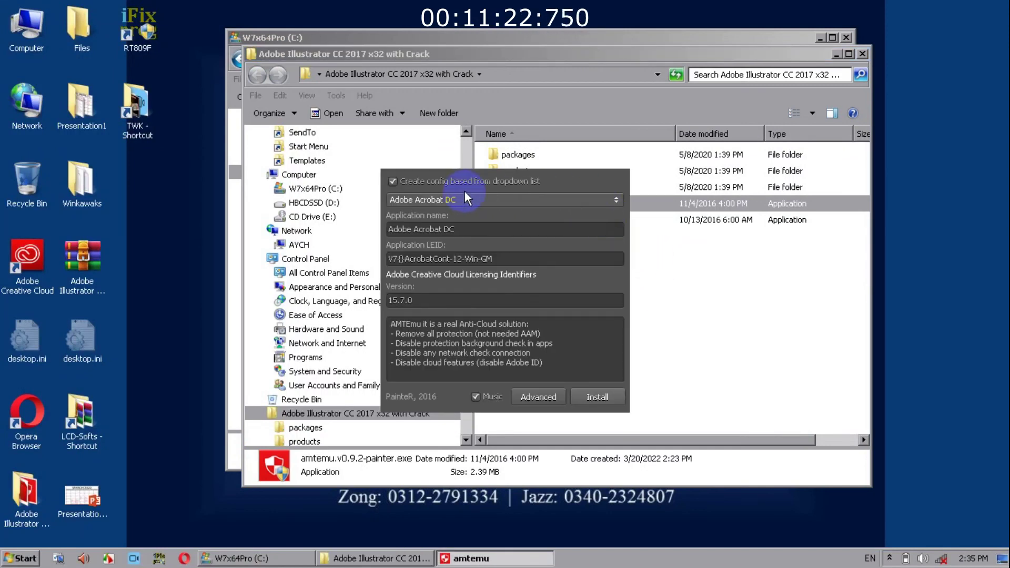
{"action": "left_click", "coordinate": [476, 397]}
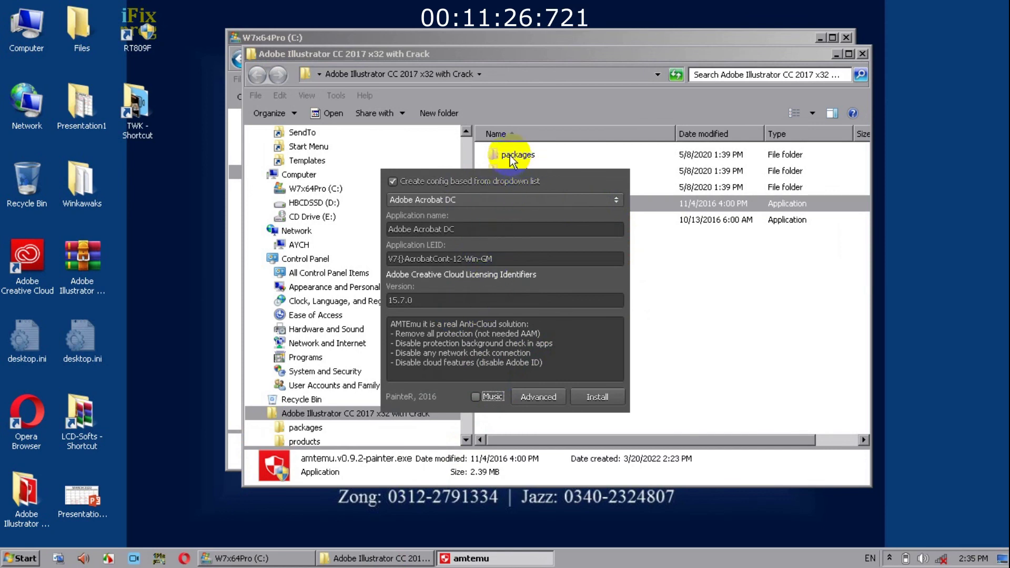
{"action": "left_click_drag", "start_coordinate": [511, 160], "coordinate": [773, 177]}
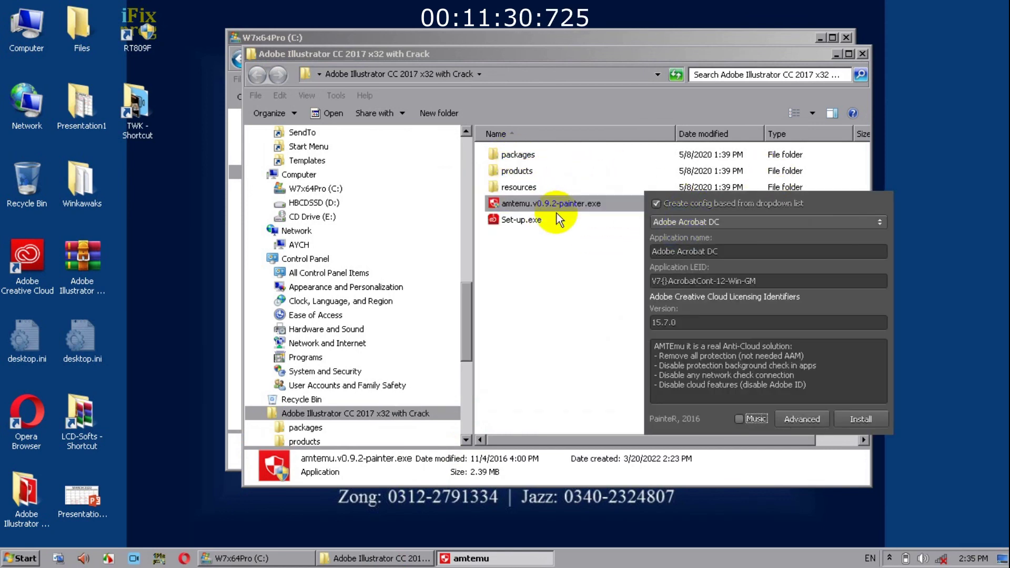
Choose Adobe Illustrator CC 2017 as the product on which the amtemu configuration is based
{"action": "left_click", "coordinate": [705, 222]}
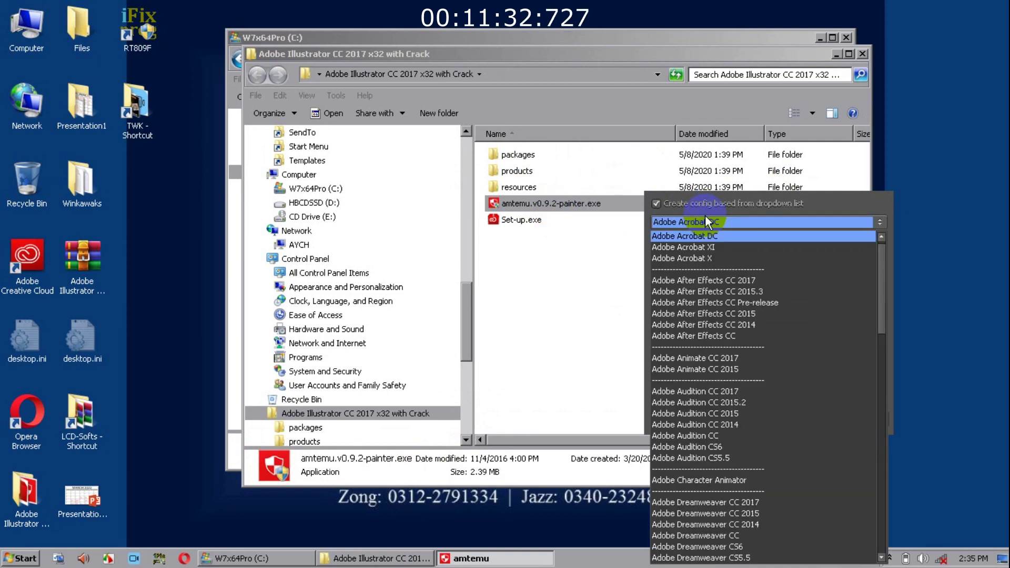
{"action": "scroll", "coordinate": [745, 305], "scroll_direction": "down", "scroll_amount": 6}
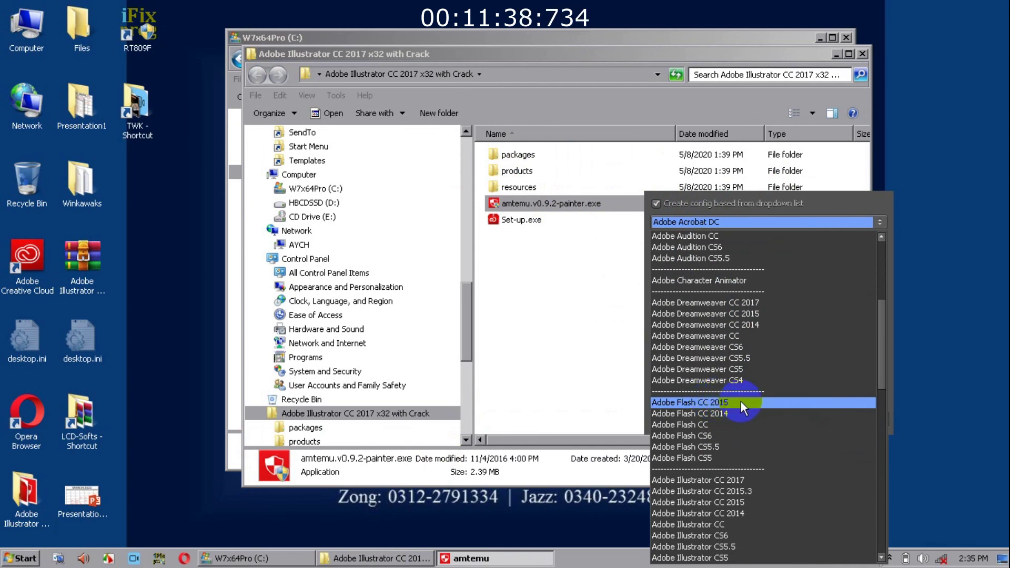
{"action": "scroll", "coordinate": [741, 402], "scroll_direction": "down", "scroll_amount": 4}
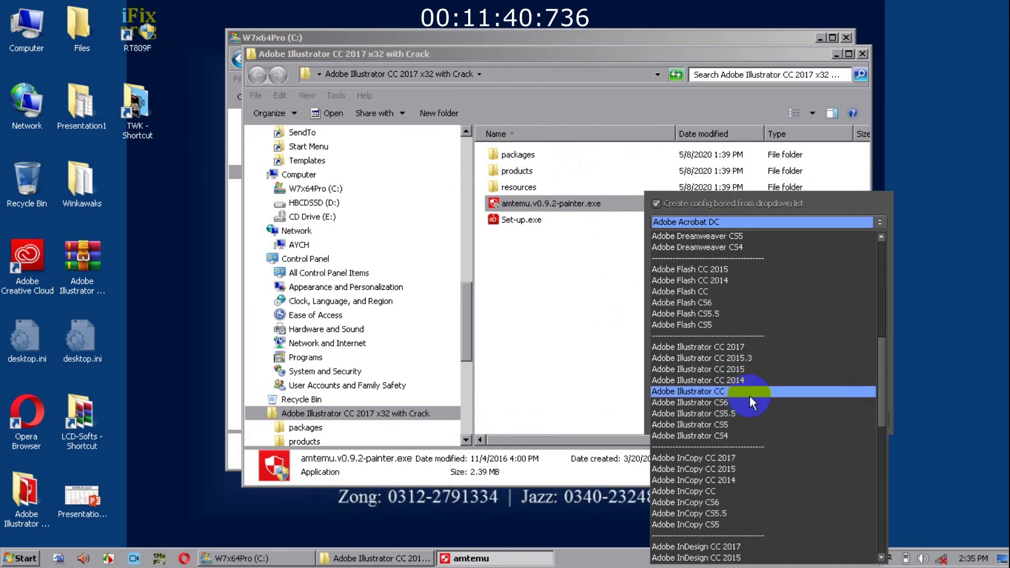
{"action": "scroll", "coordinate": [750, 396], "scroll_direction": "down", "scroll_amount": 2}
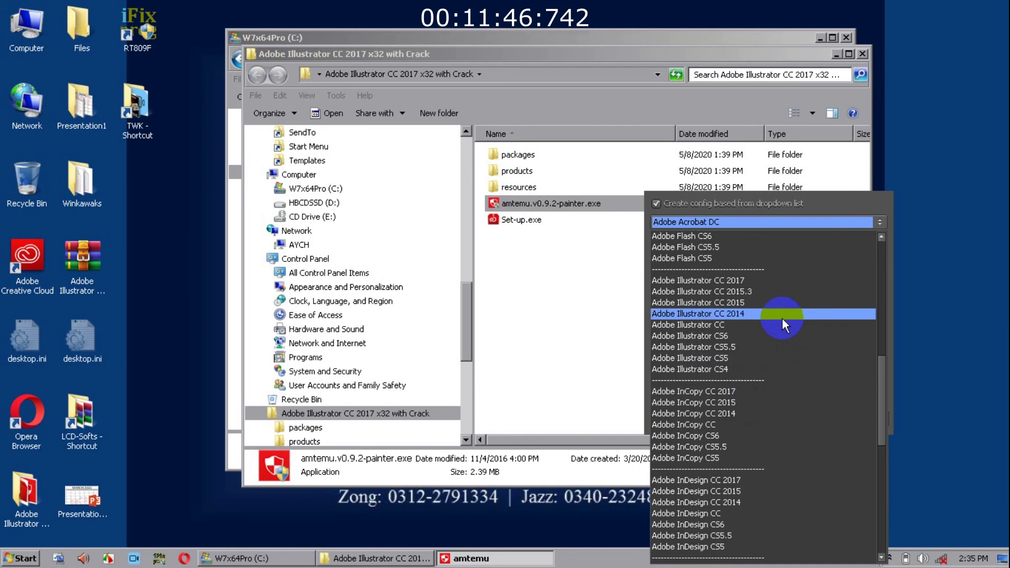
{"action": "left_click", "coordinate": [763, 280]}
Browse to Program Files on drive C: in the tool's amtlib.dll file search, then cancel the search and close amtemu
{"action": "left_click", "coordinate": [803, 415]}
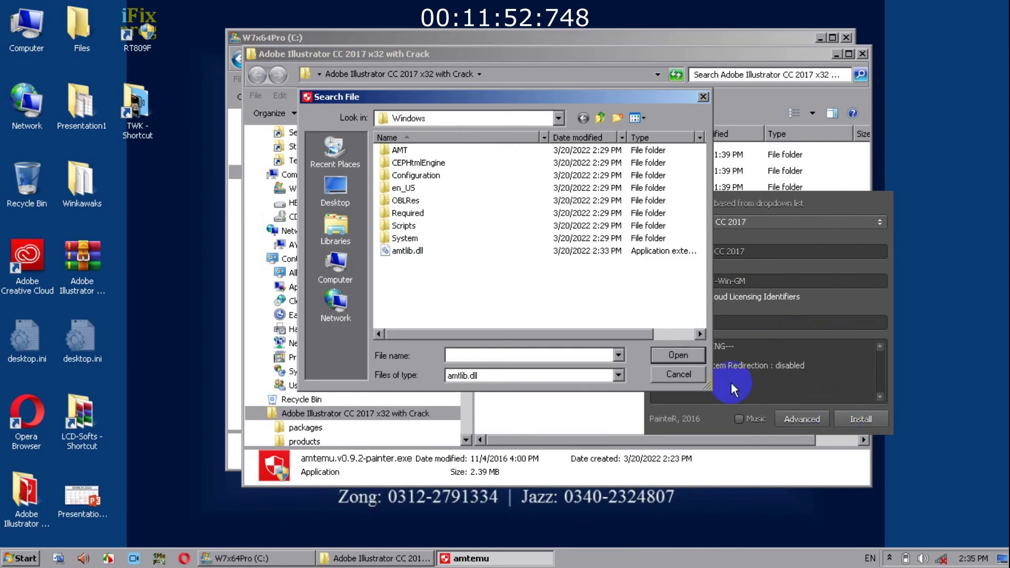
{"action": "left_click", "coordinate": [336, 265]}
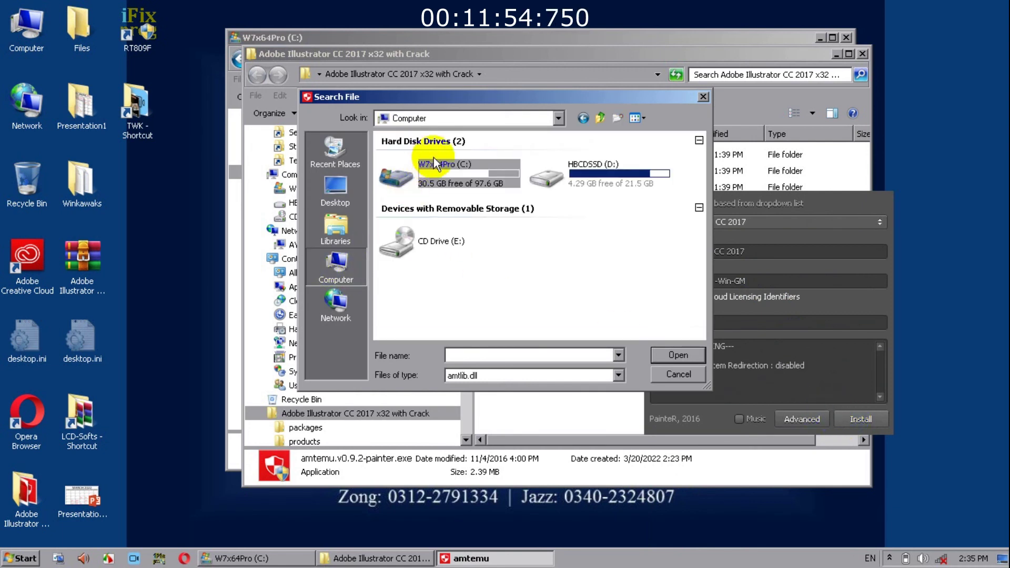
{"action": "double_click", "coordinate": [475, 191]}
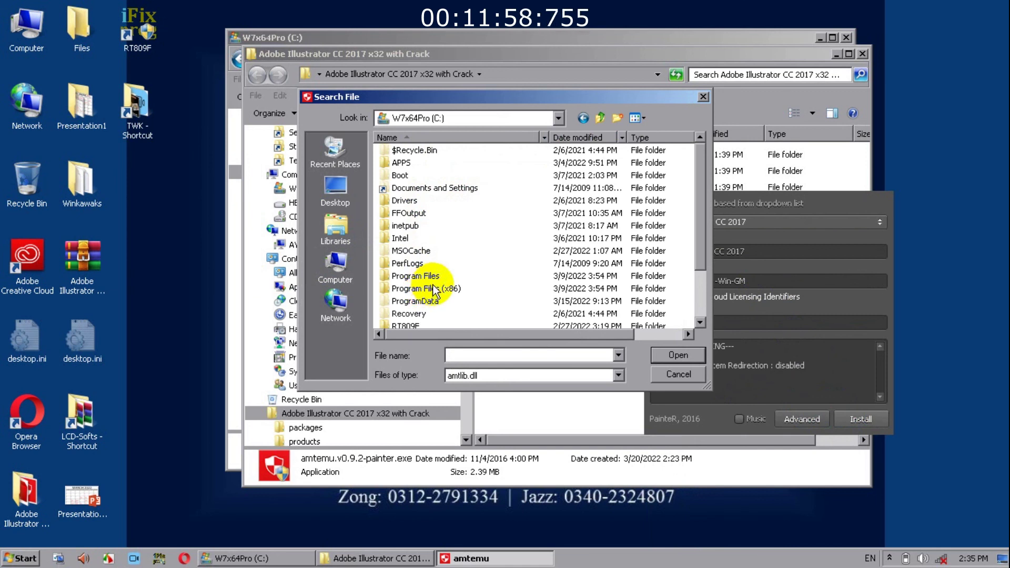
{"action": "double_click", "coordinate": [415, 275]}
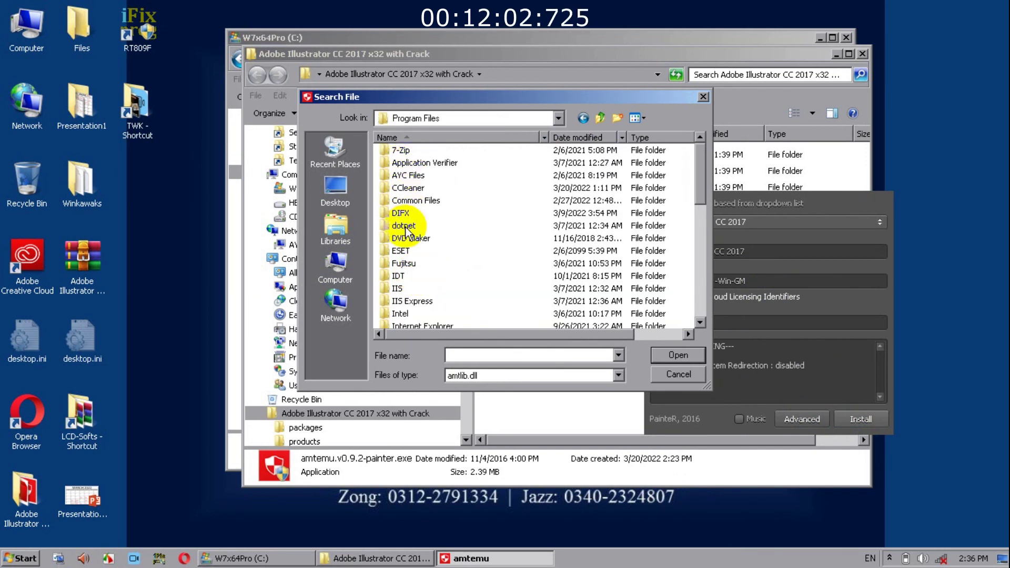
{"action": "left_click", "coordinate": [677, 375]}
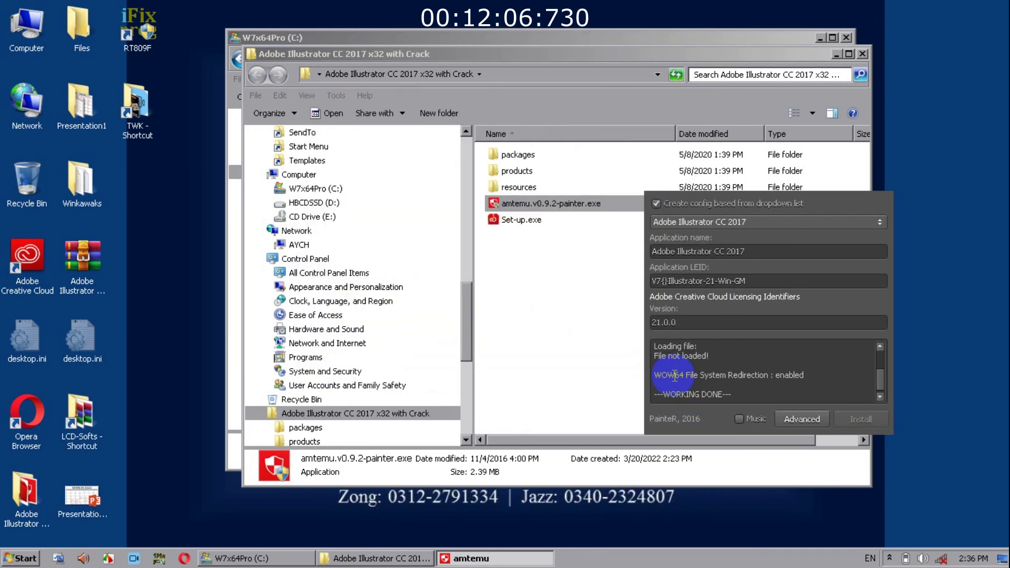
{"action": "left_click", "coordinate": [874, 180]}
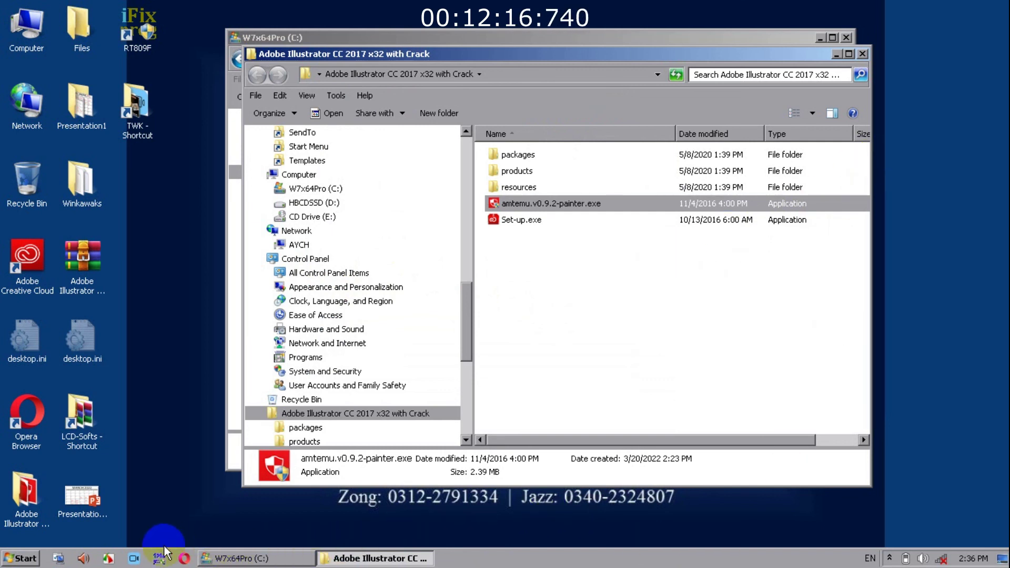
{"action": "left_click", "coordinate": [889, 558]}
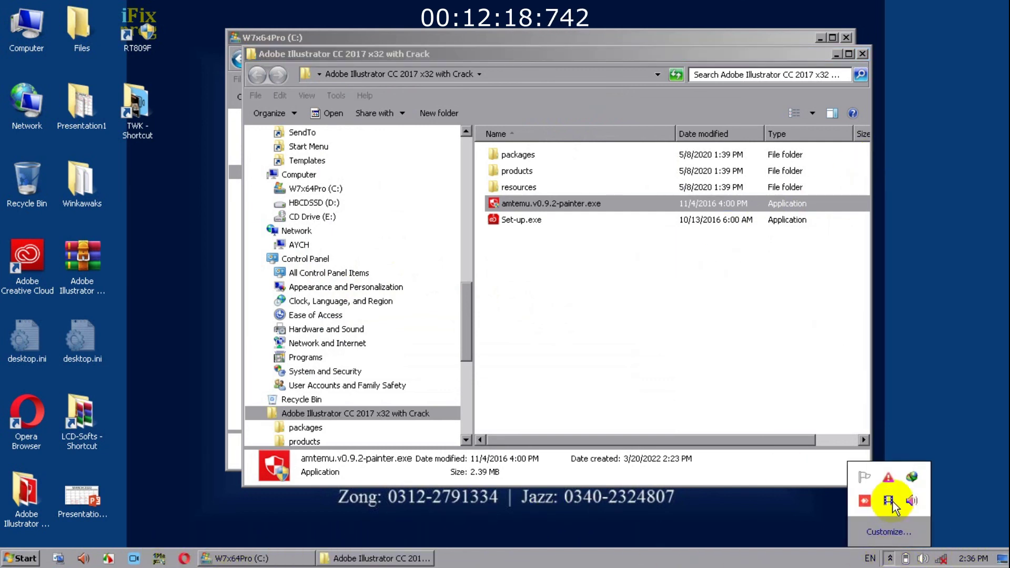